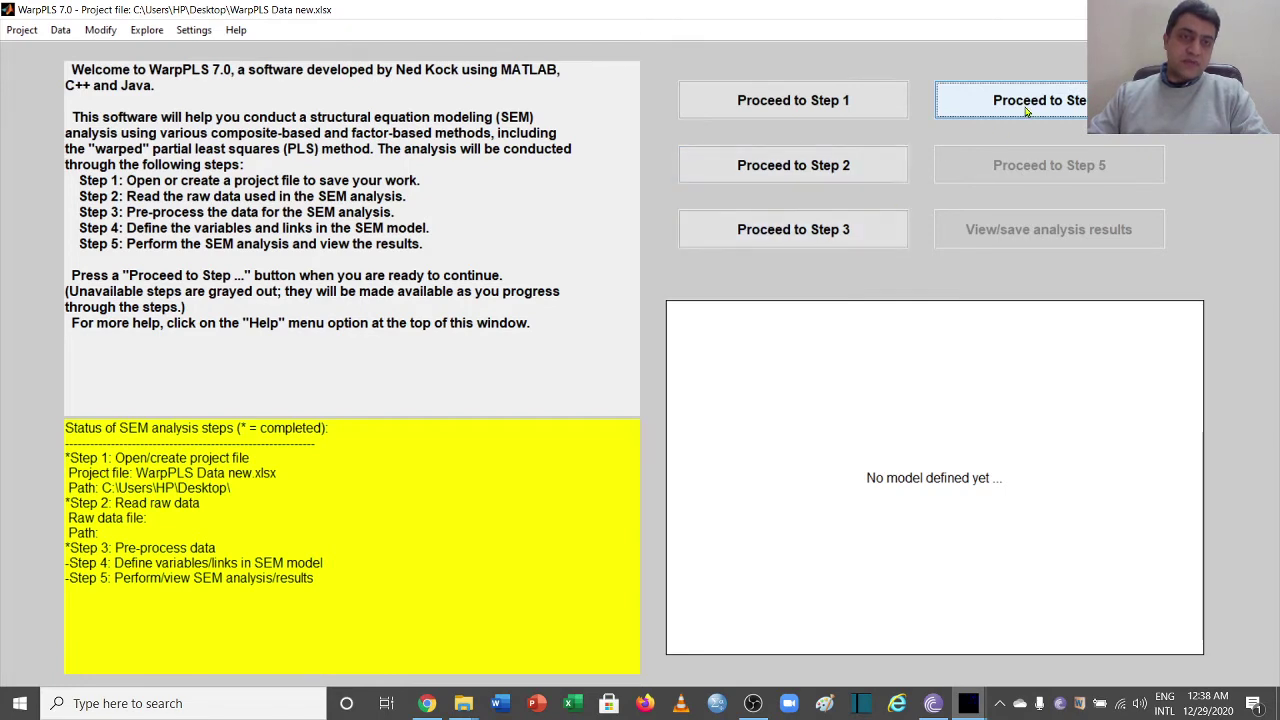
Open the Step 4 SEM model editor and place a new latent variable on the canvas
left_click(1025, 111)
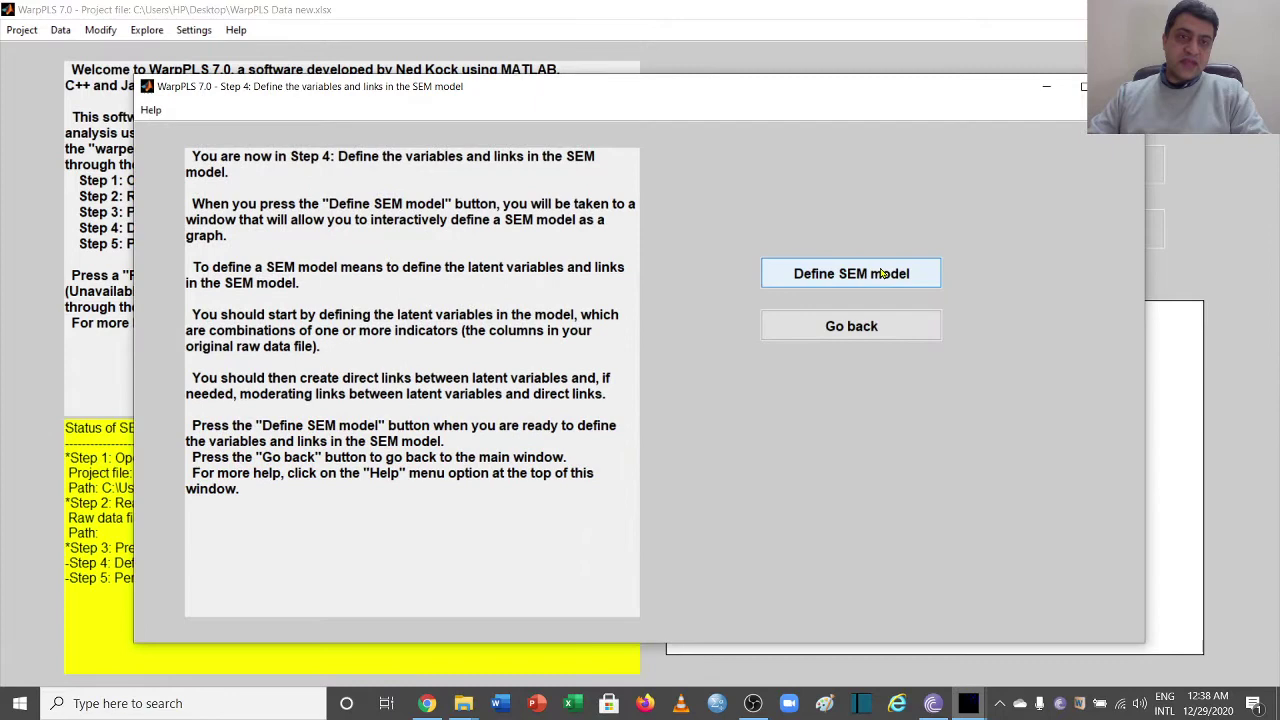
left_click(882, 273)
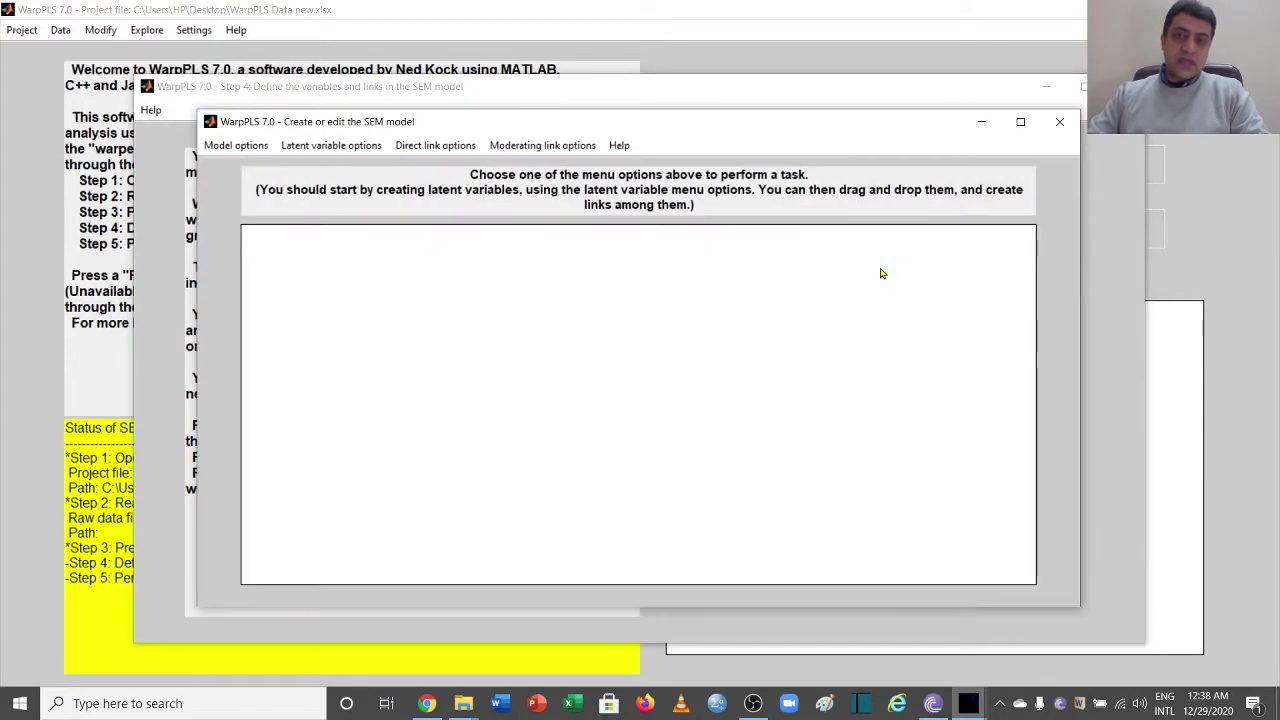
left_click(355, 148)
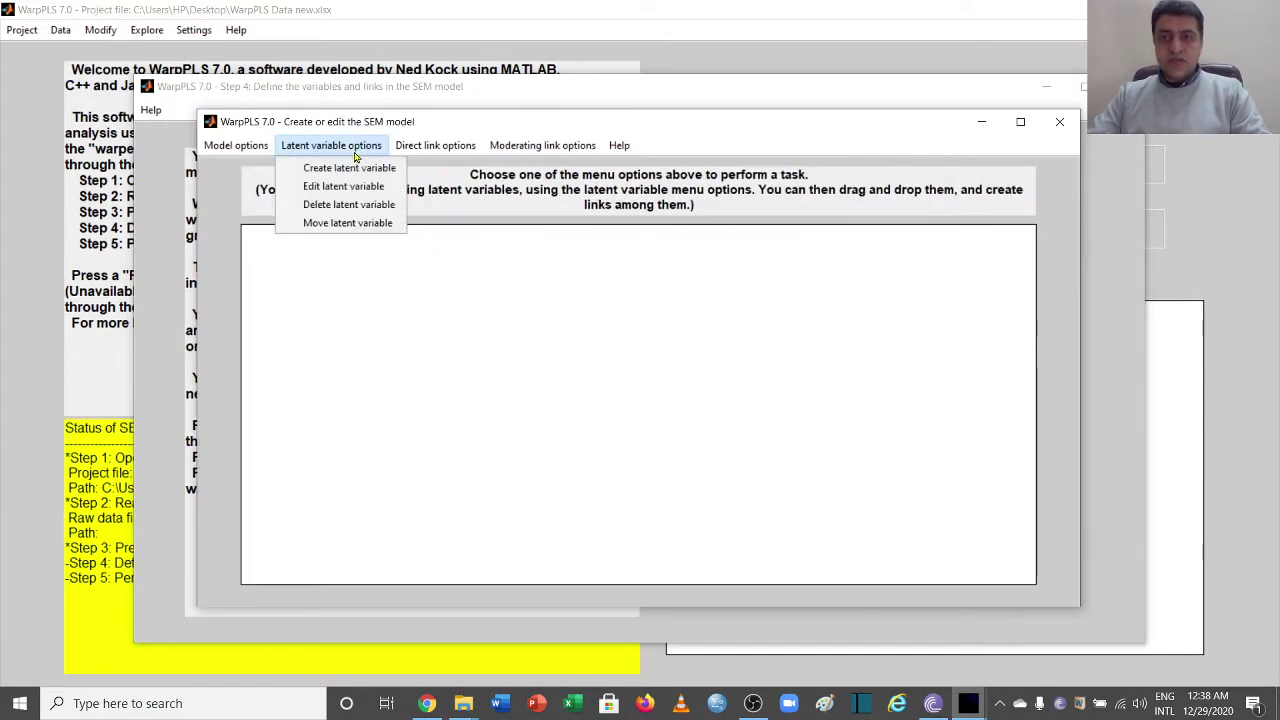
left_click(366, 168)
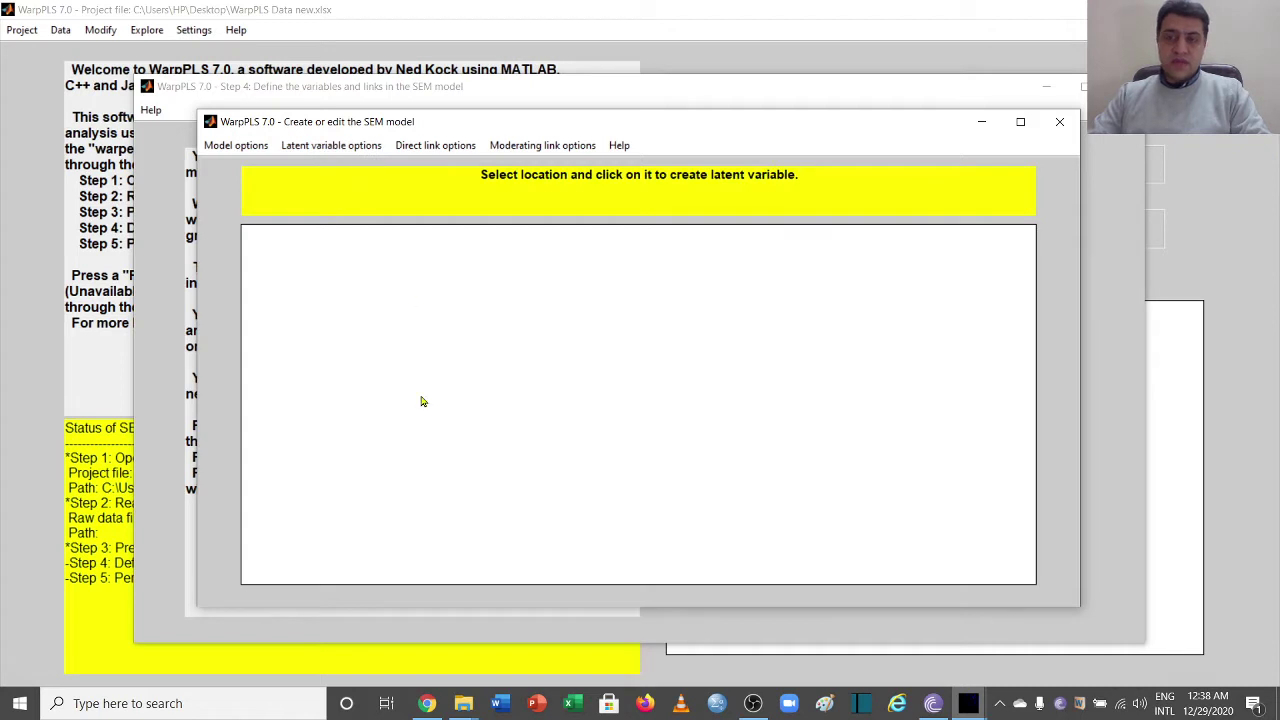
left_click(377, 353)
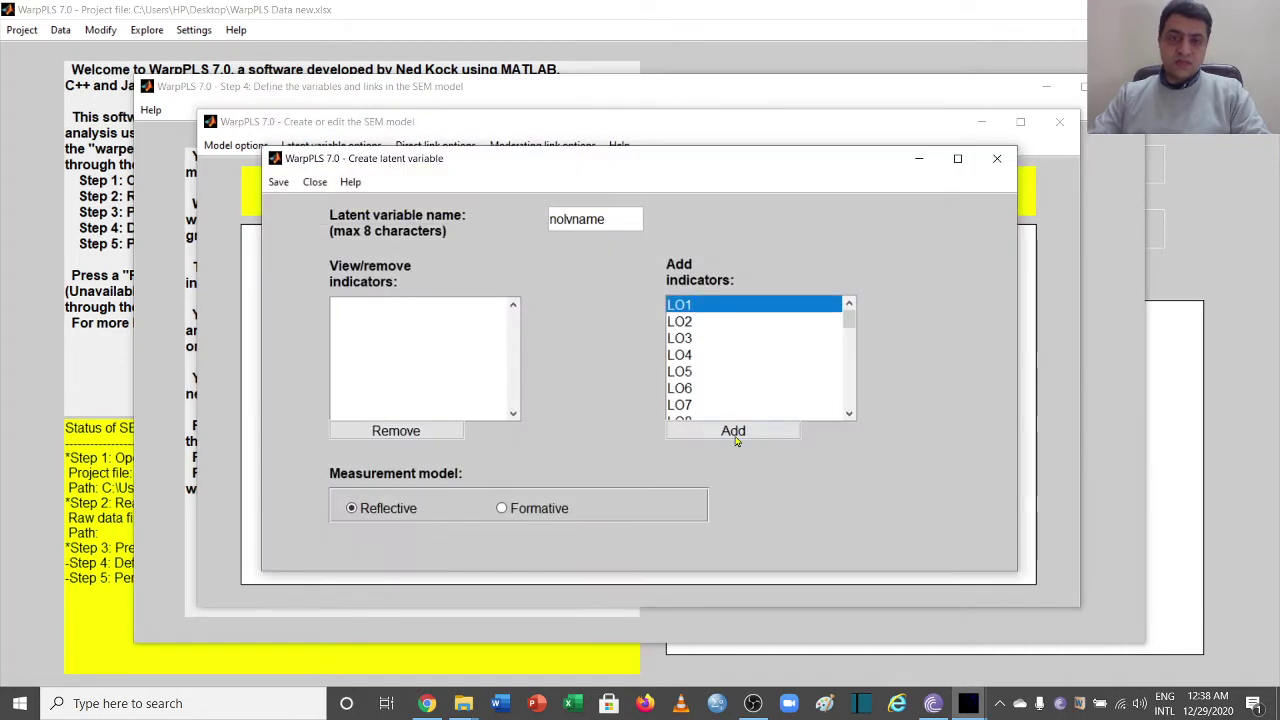
Add the ten LO indicators and name the latent variable LO
double_click(745, 430)
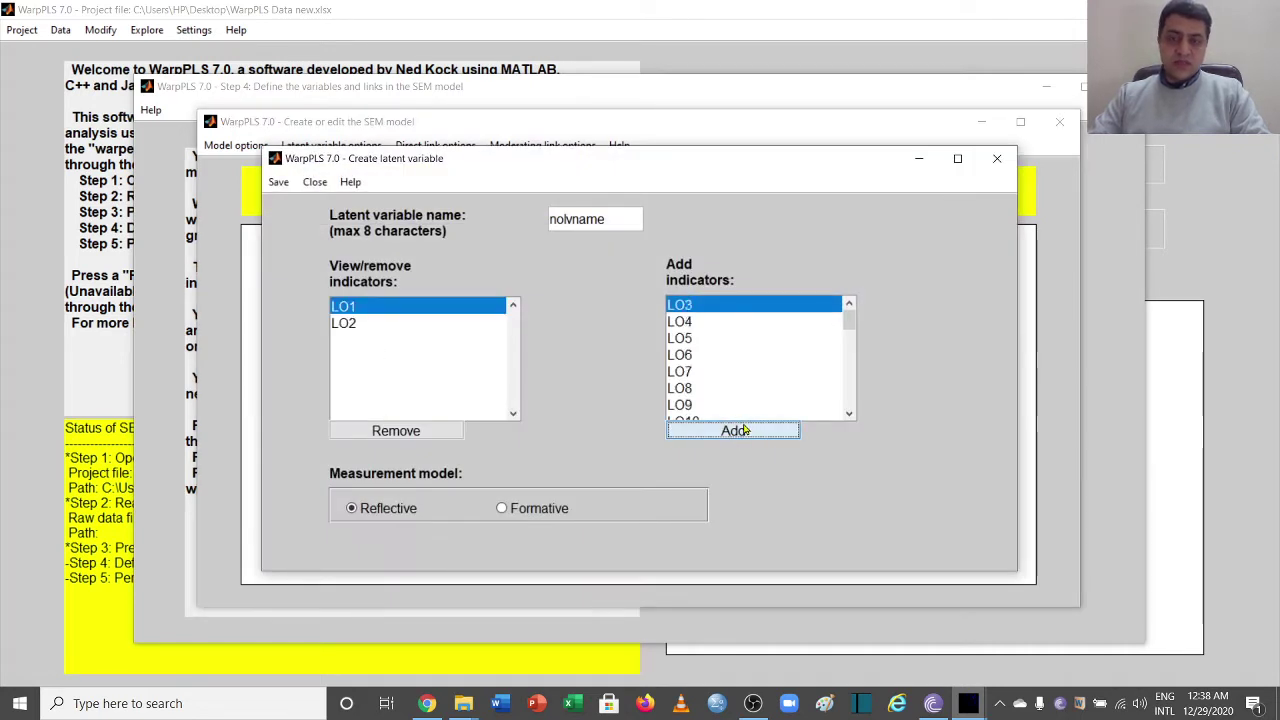
triple_click(745, 430)
left_click(745, 430)
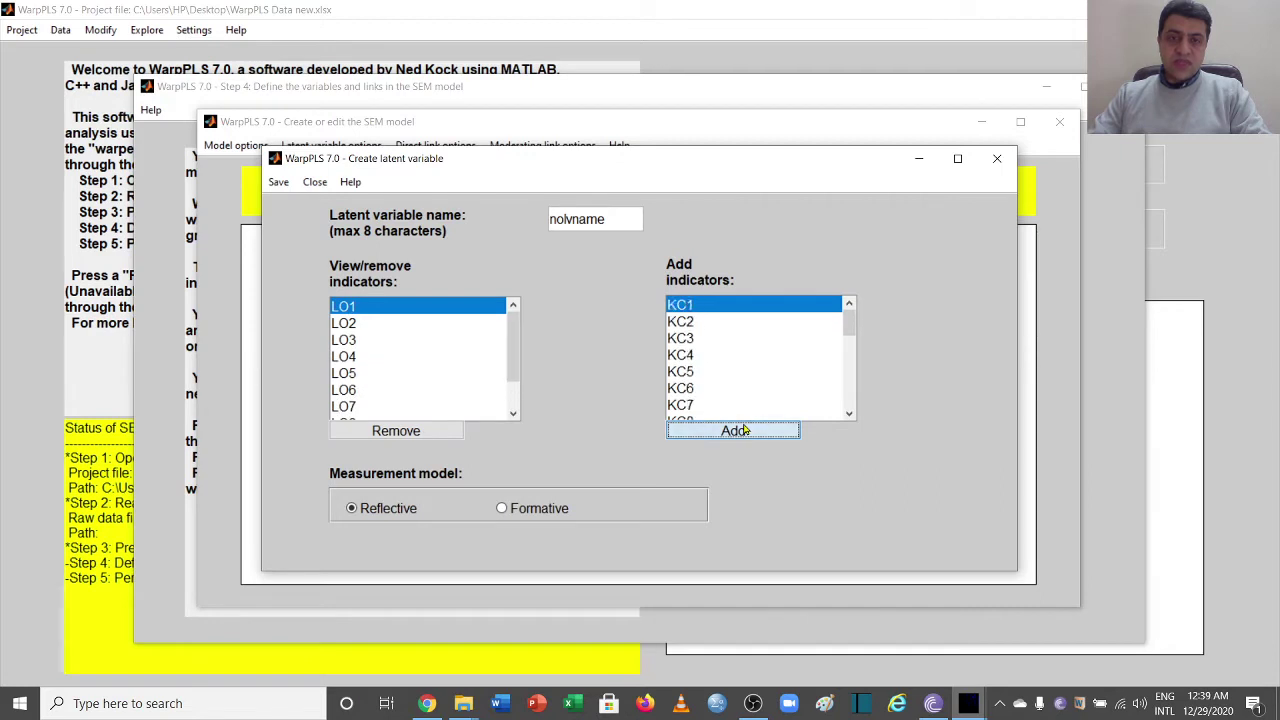
left_click_drag(603, 220, 491, 219)
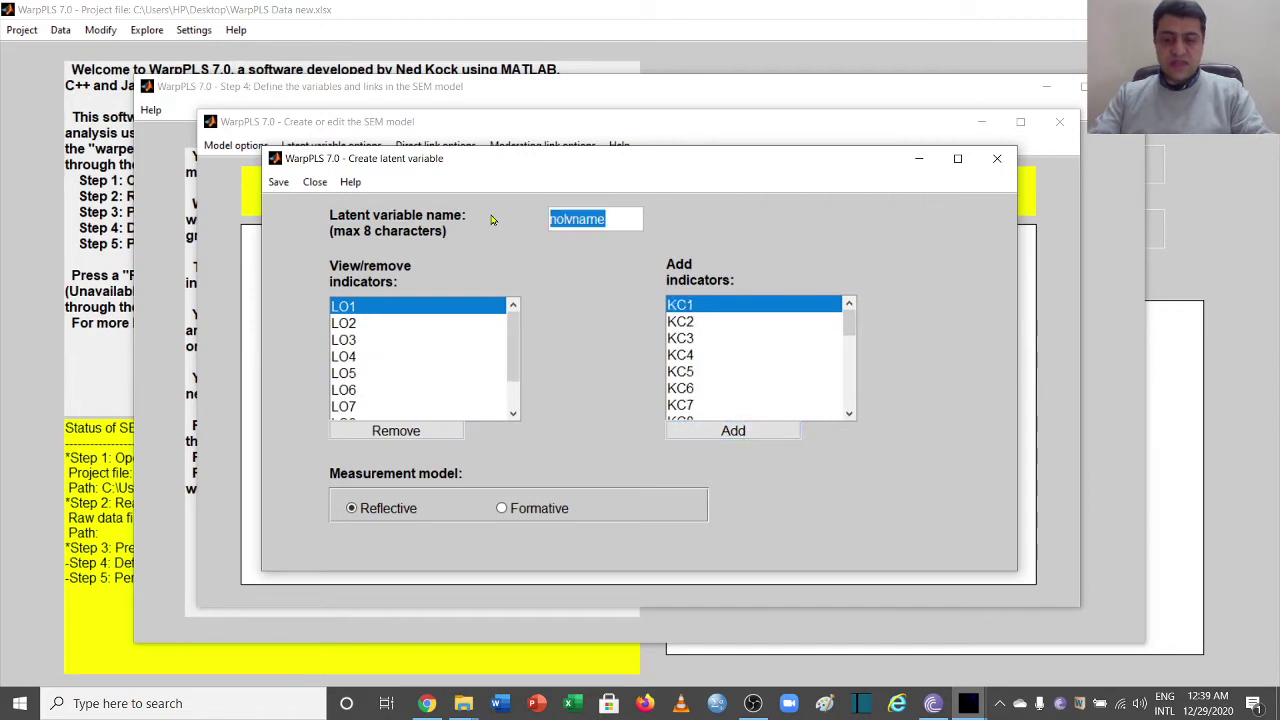
type("LO")
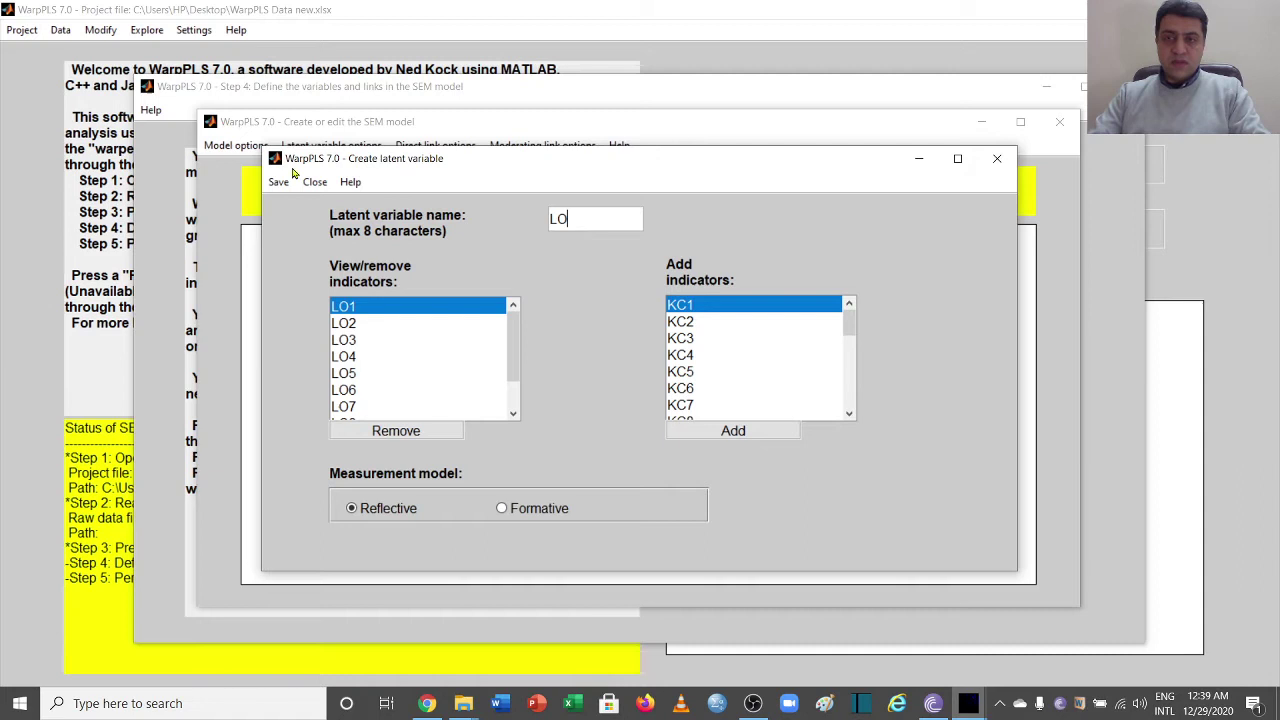
left_click(278, 182)
Save LO, then create and save a KC latent variable from its 9 indicators
left_click(303, 205)
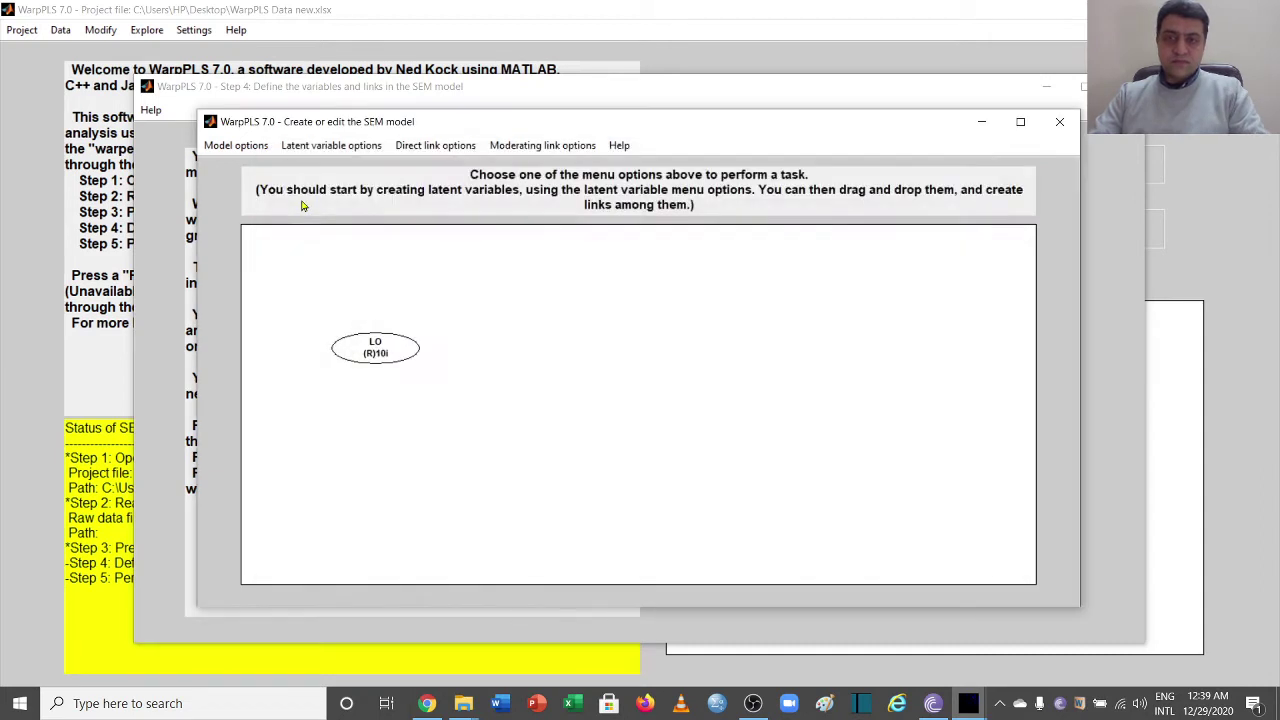
left_click(345, 153)
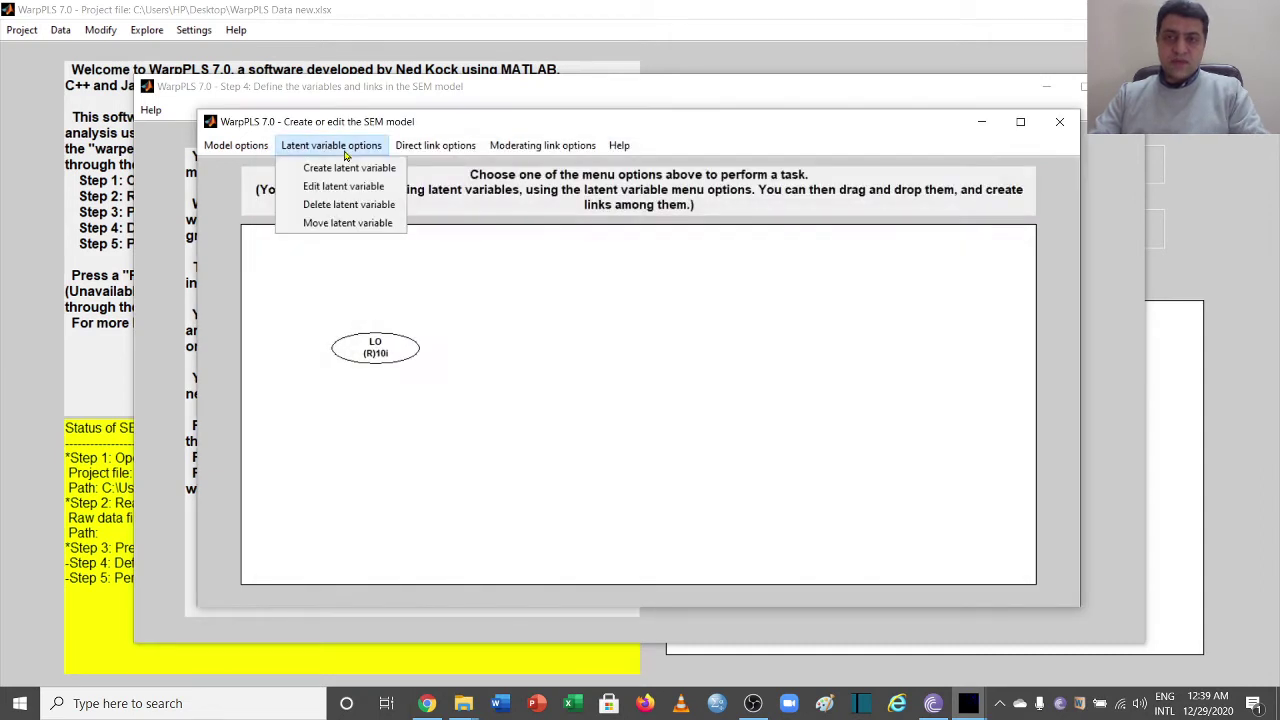
left_click(352, 170)
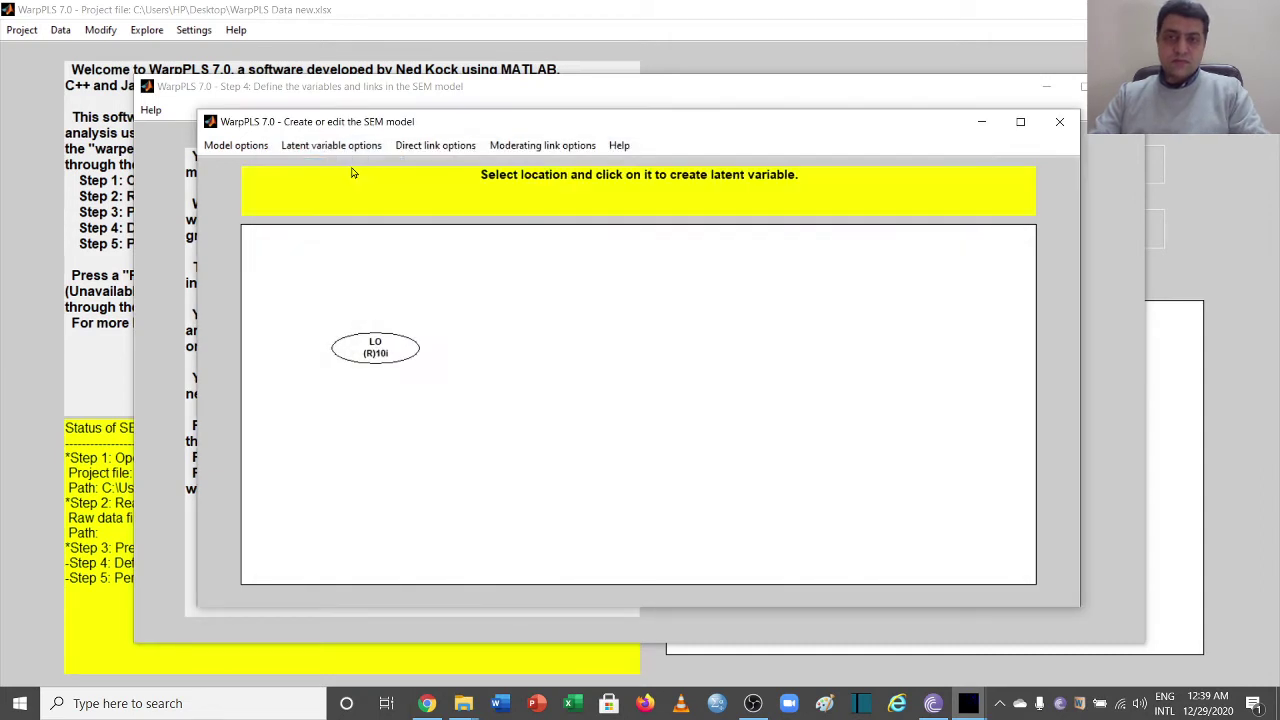
left_click(520, 350)
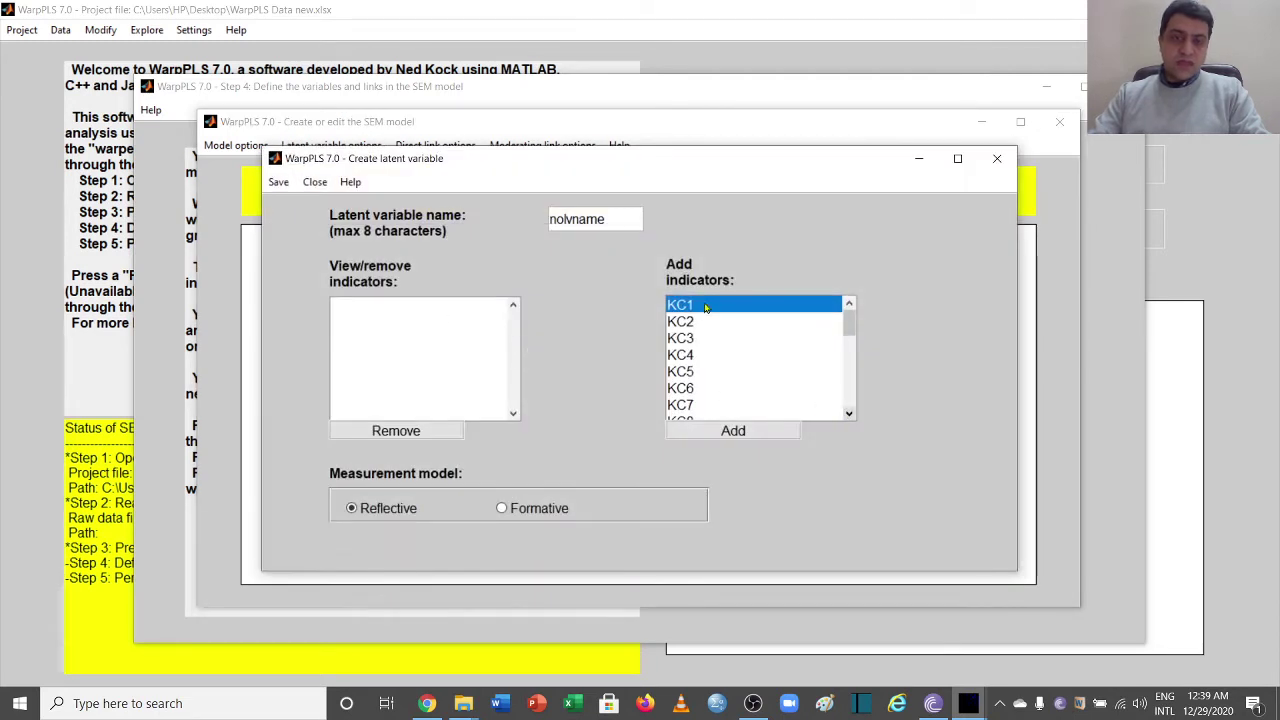
left_click(742, 432)
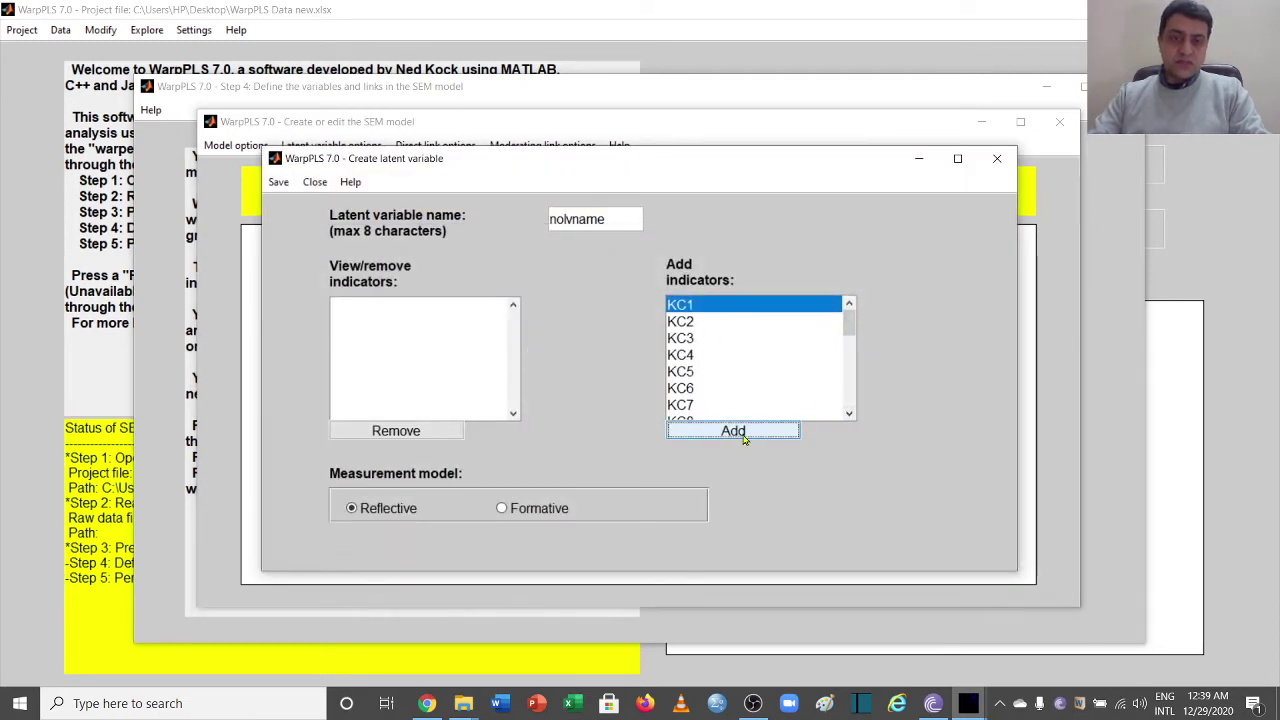
left_click(278, 181)
left_click(295, 205)
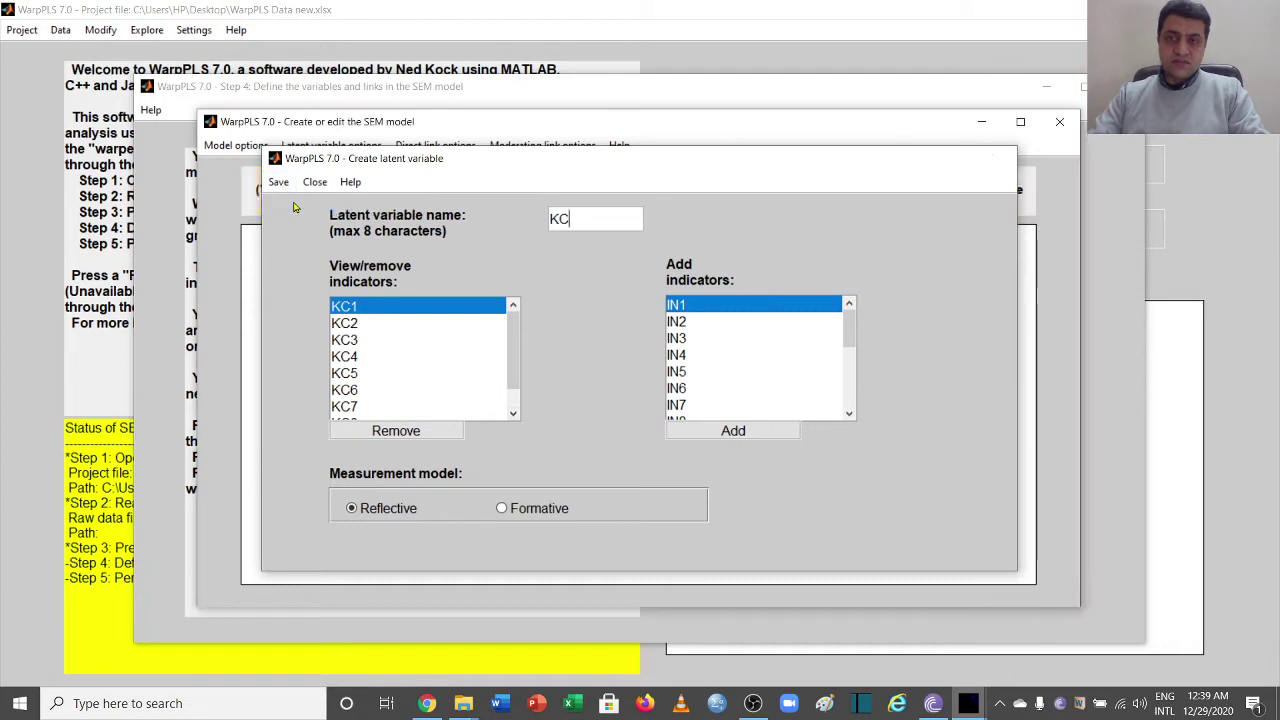
Create and save an INO latent variable from the 8 IN indicators
left_click(341, 151)
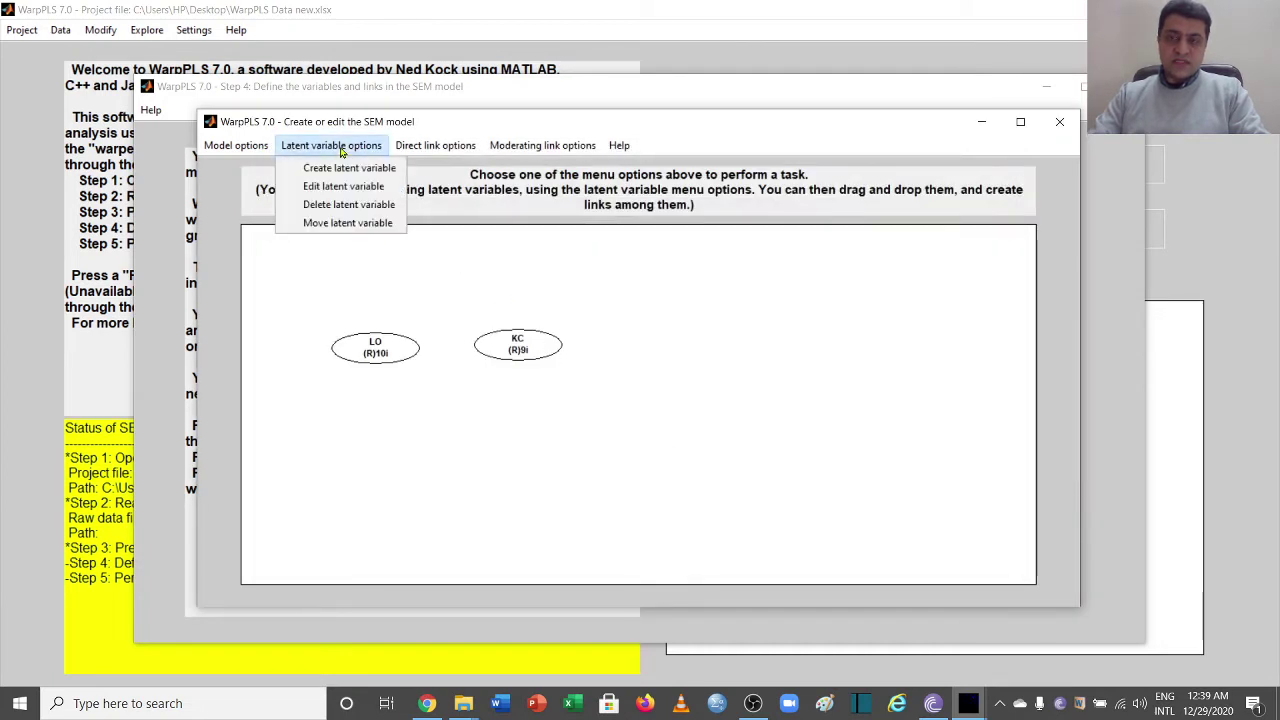
left_click(351, 168)
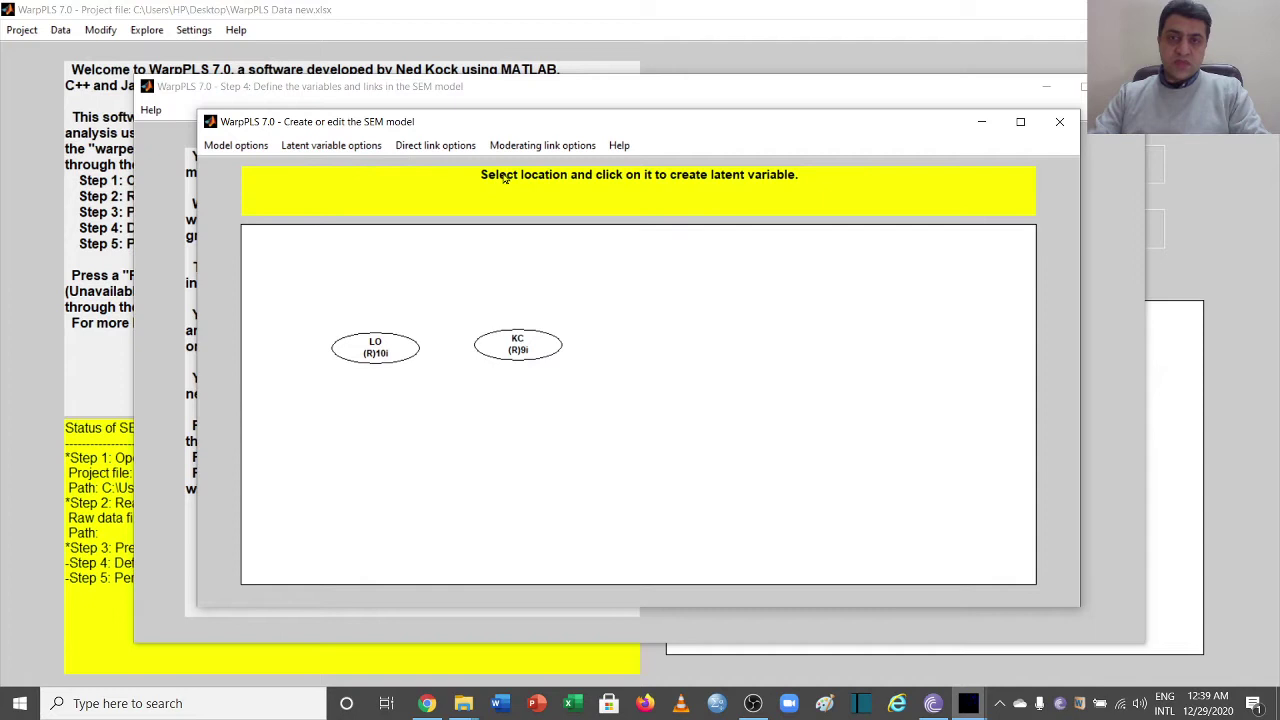
left_click(686, 355)
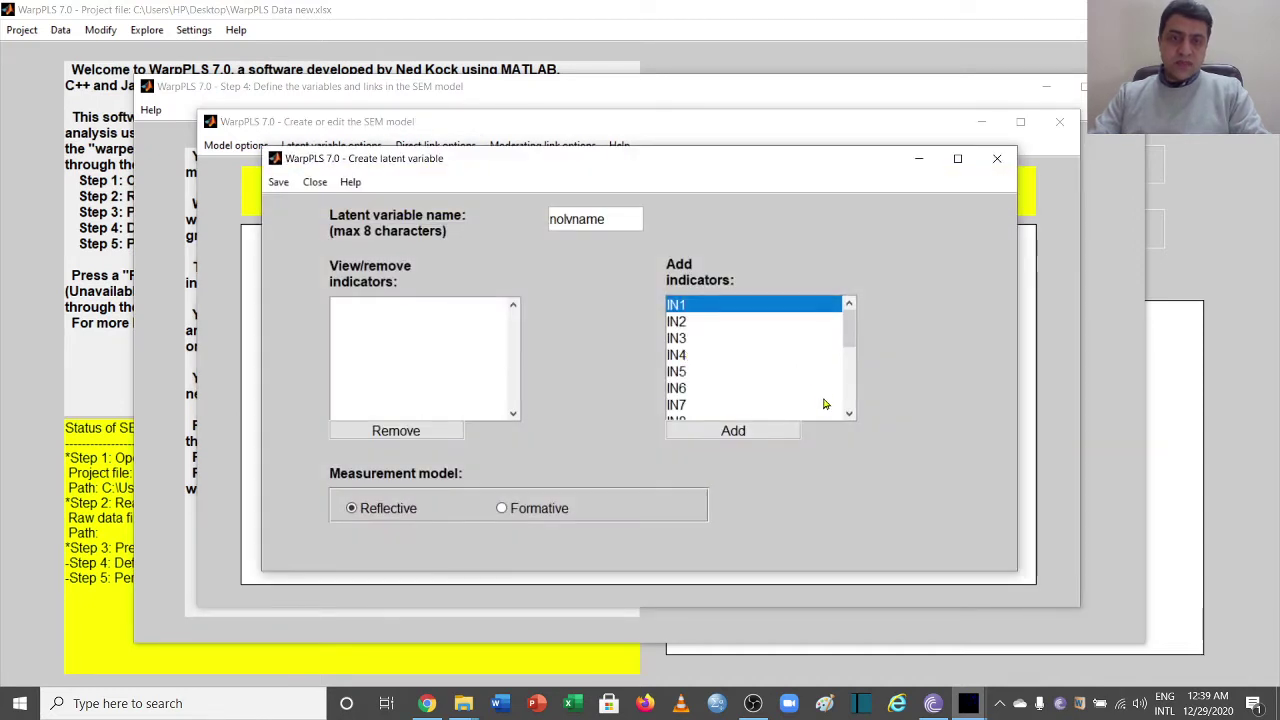
left_click(745, 433)
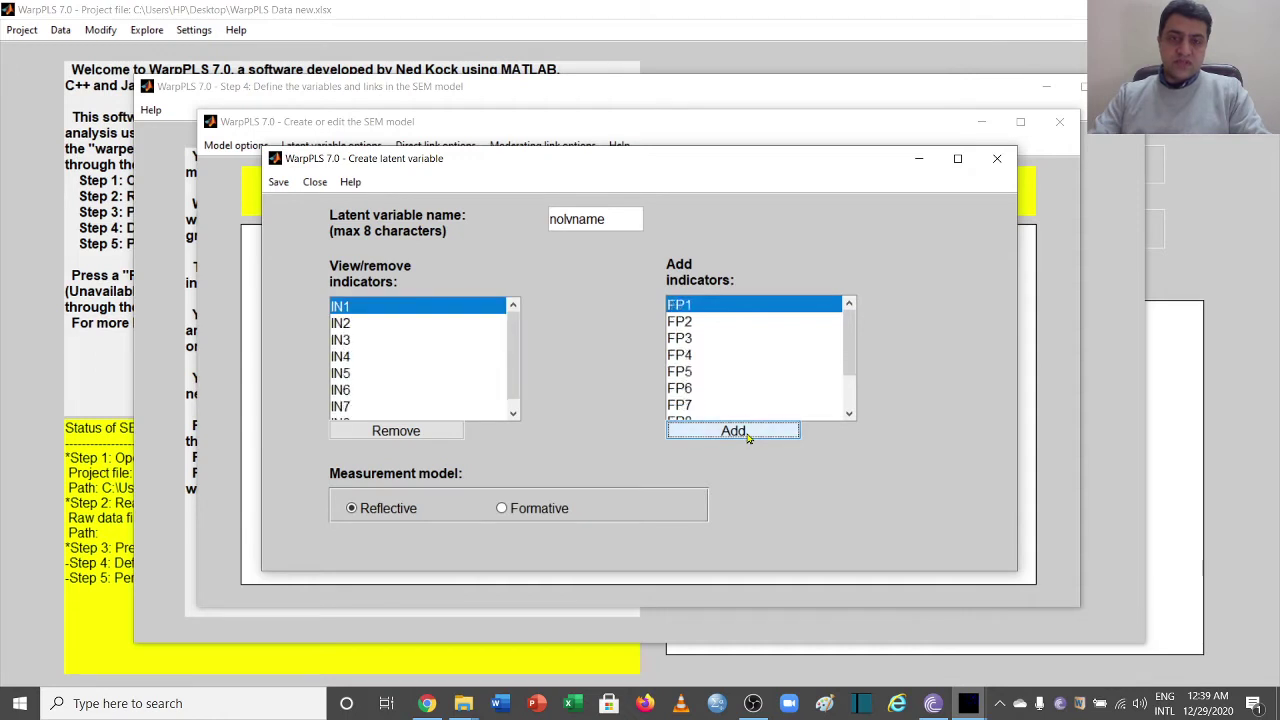
scroll(511, 405, "down", 1)
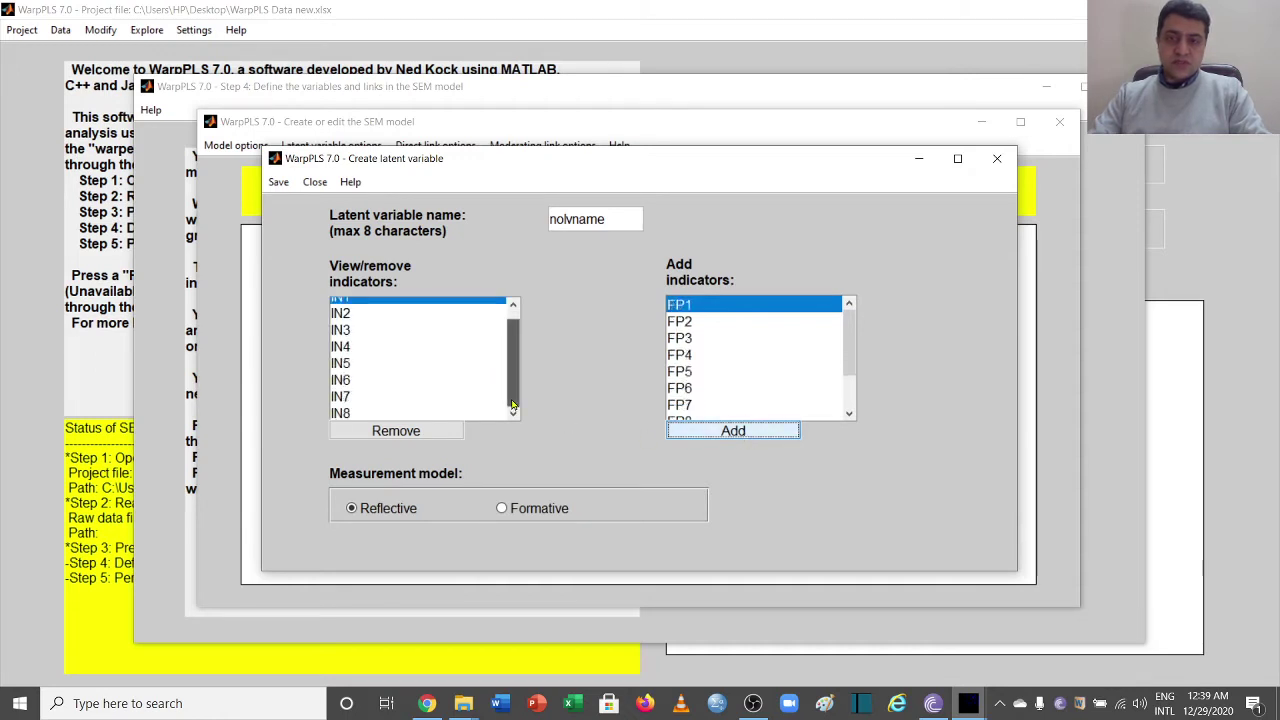
double_click(624, 218)
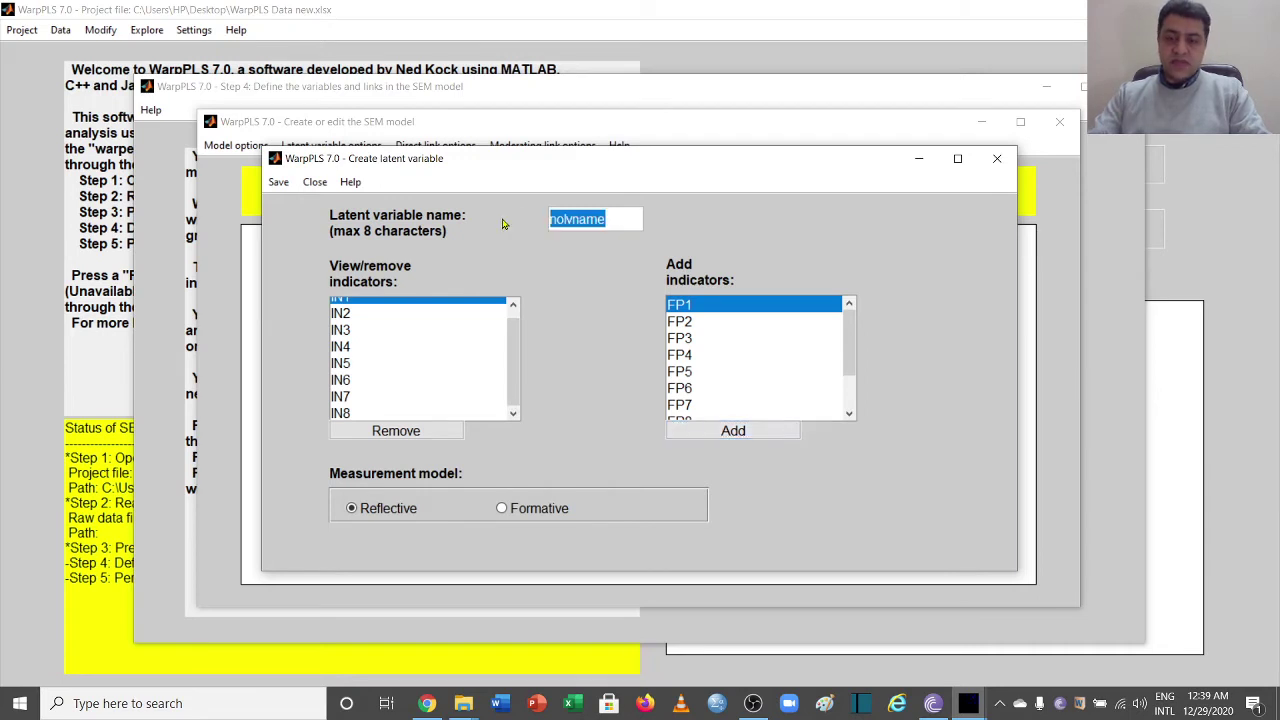
type("IN")
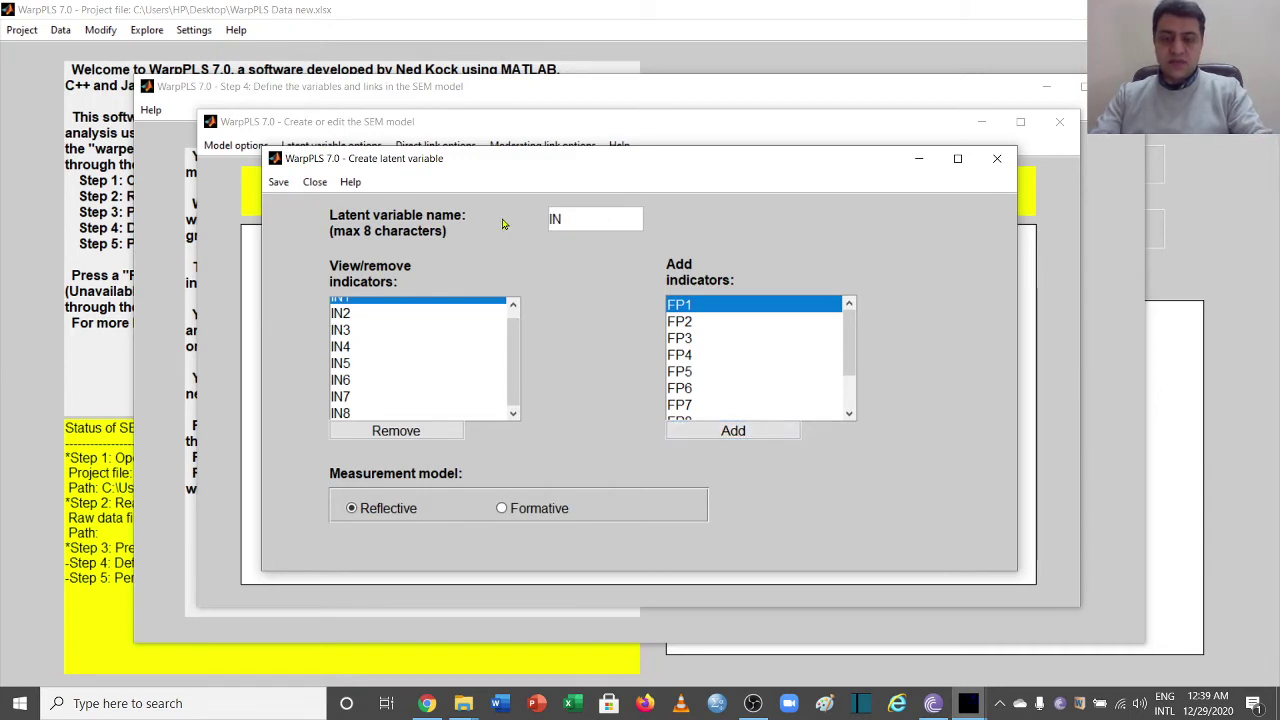
type("O")
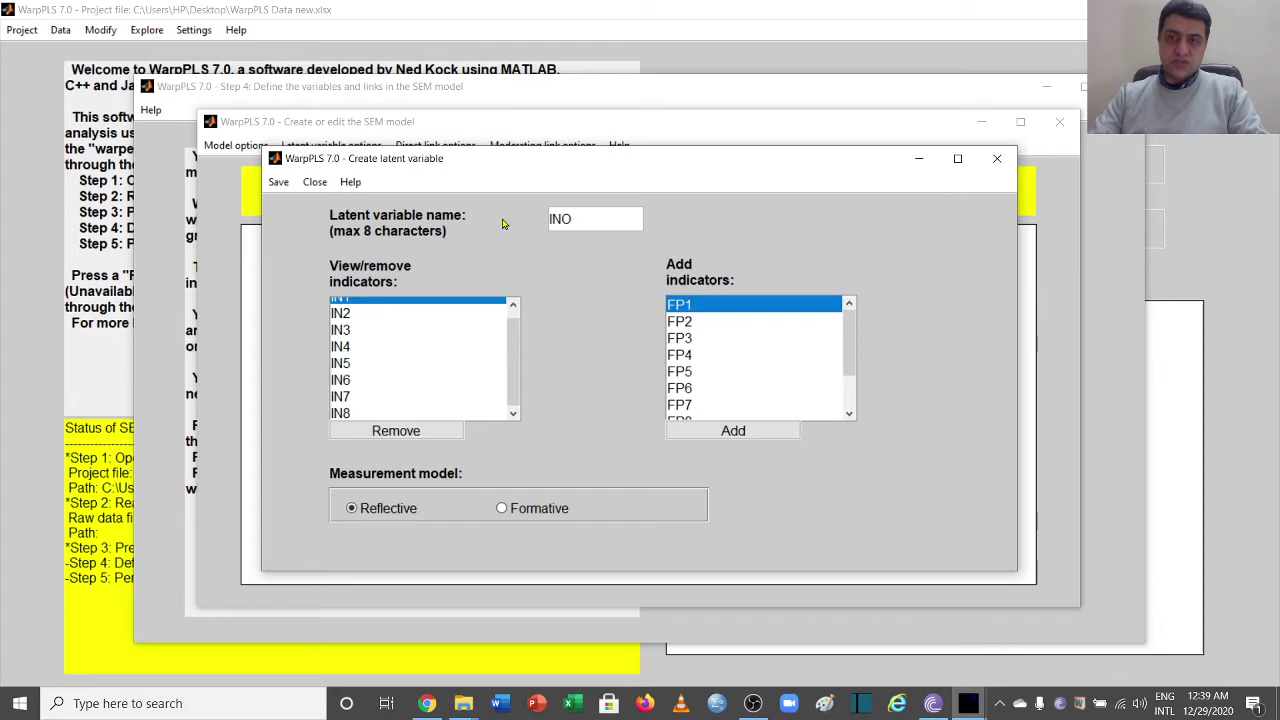
left_click(277, 182)
left_click(292, 199)
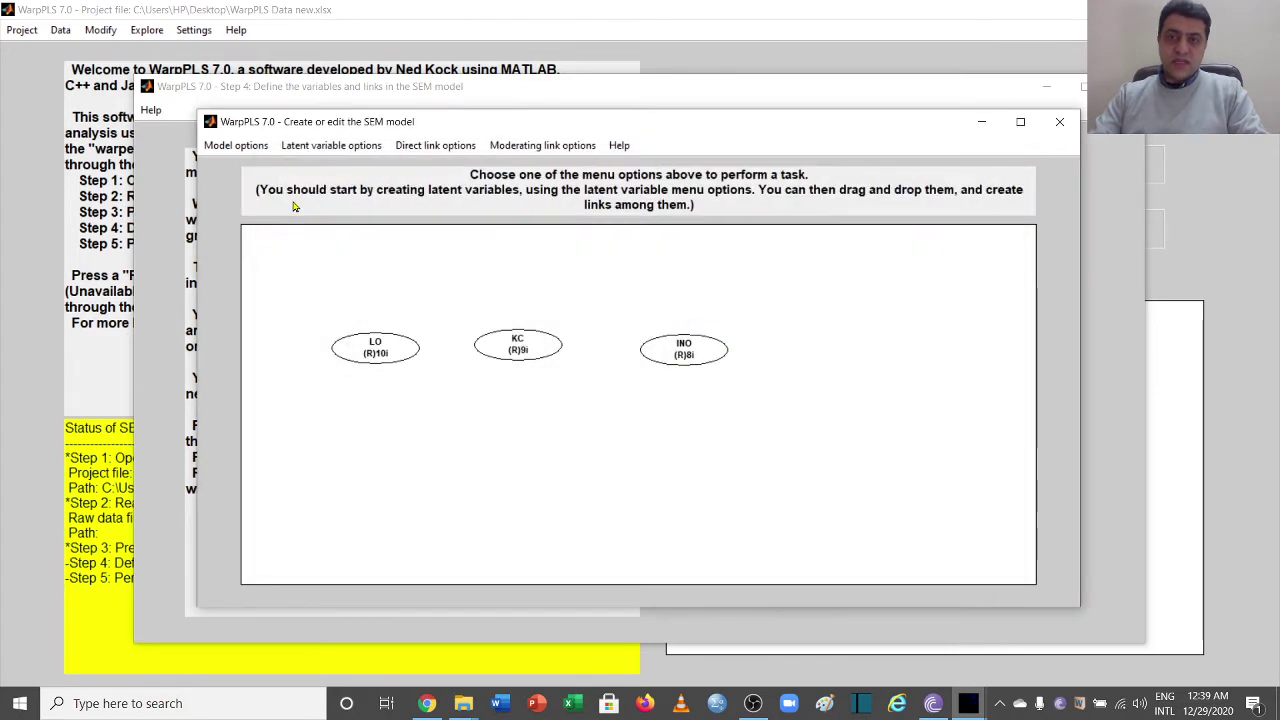
Maximize the model editor and place LO upper left, KC below it, INO between them on the right
double_click(868, 132)
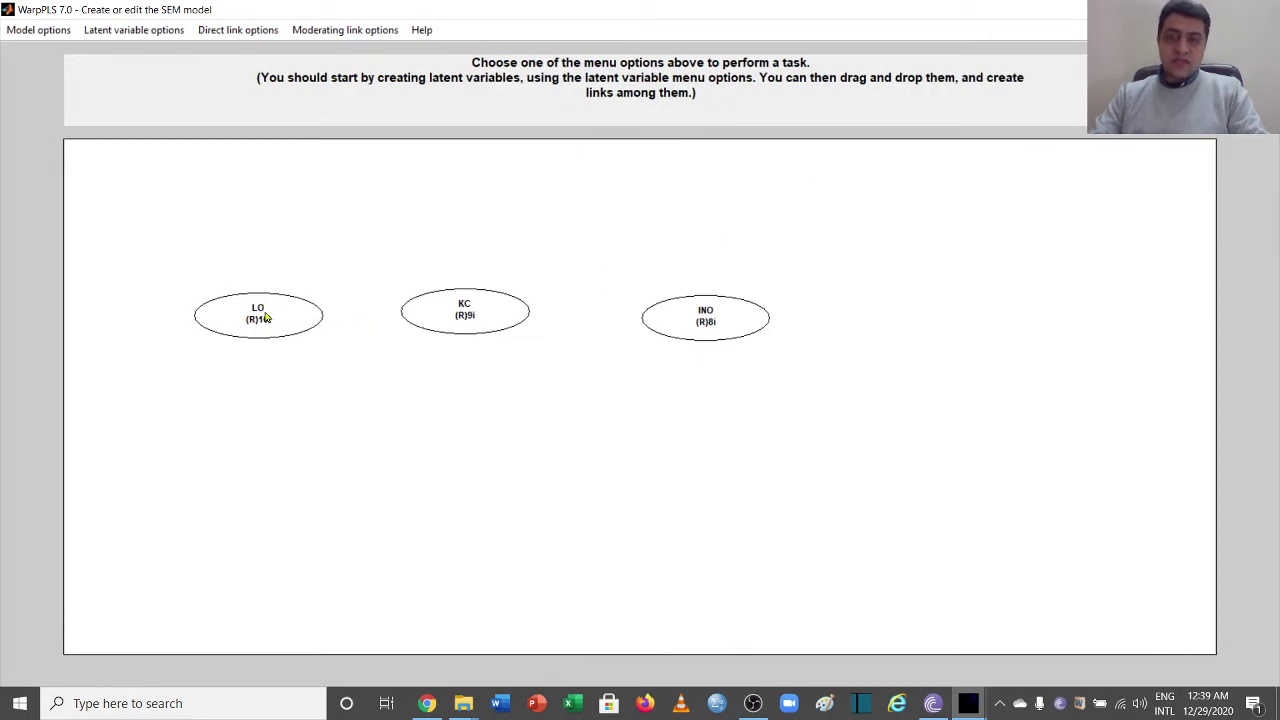
left_click_drag(266, 318, 310, 245)
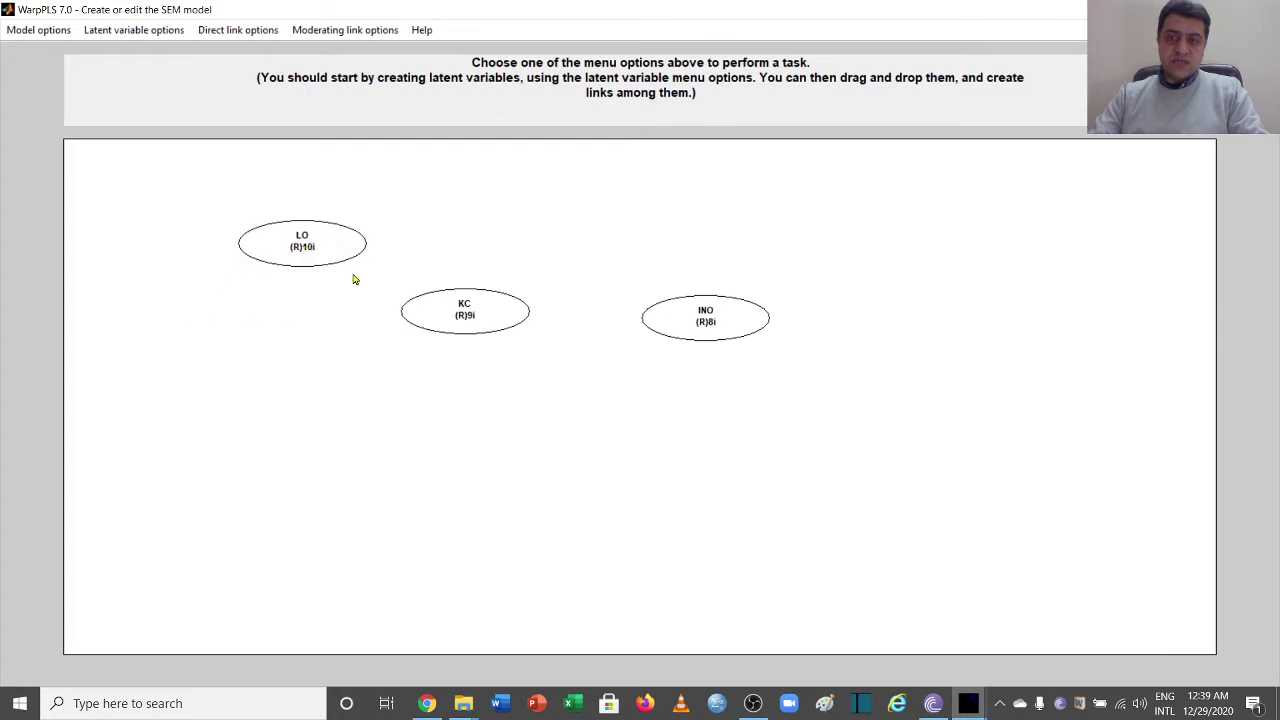
left_click_drag(488, 326, 306, 385)
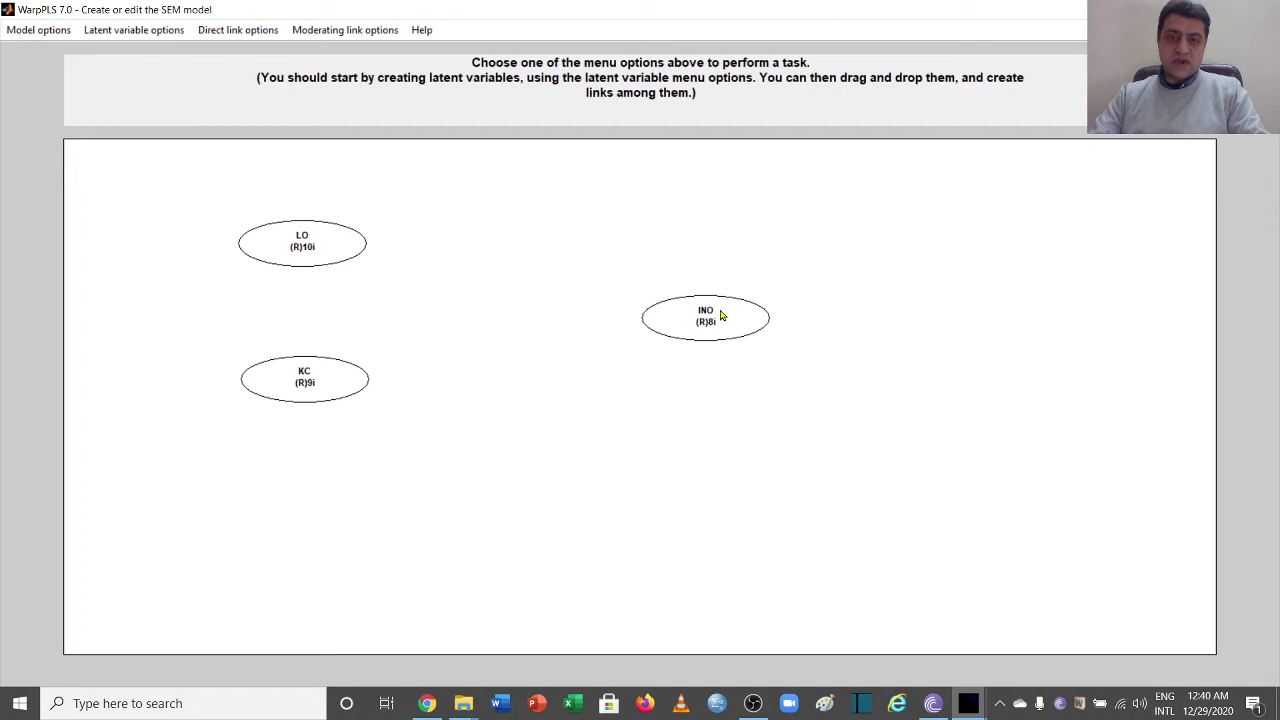
left_click_drag(720, 315, 607, 305)
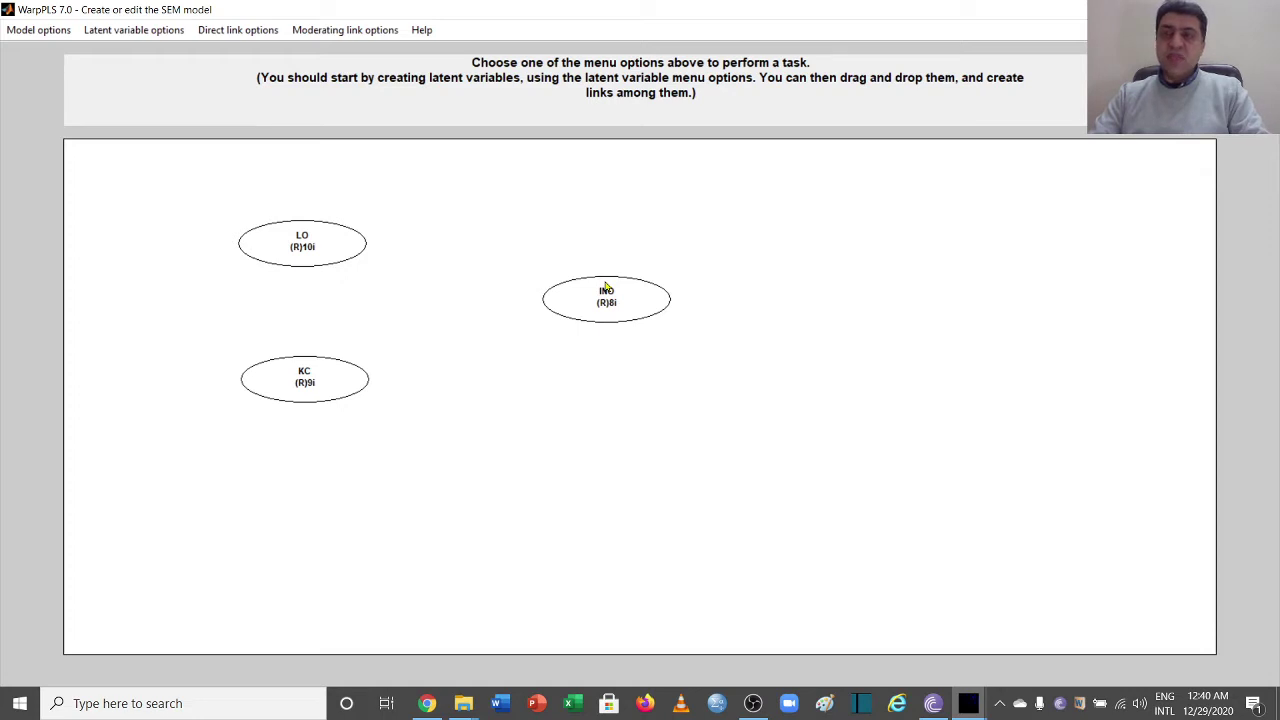
Draw direct links from LO to INO and from KC to INO
left_click(238, 32)
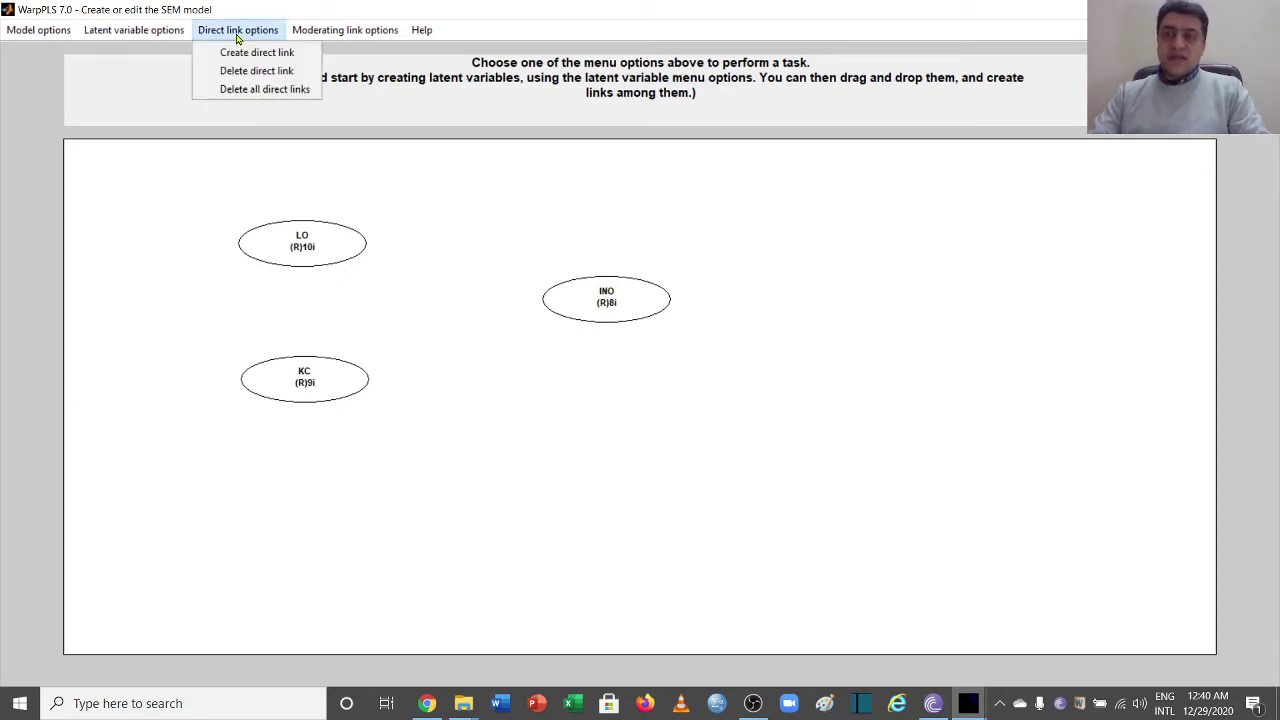
left_click(257, 55)
left_click(324, 245)
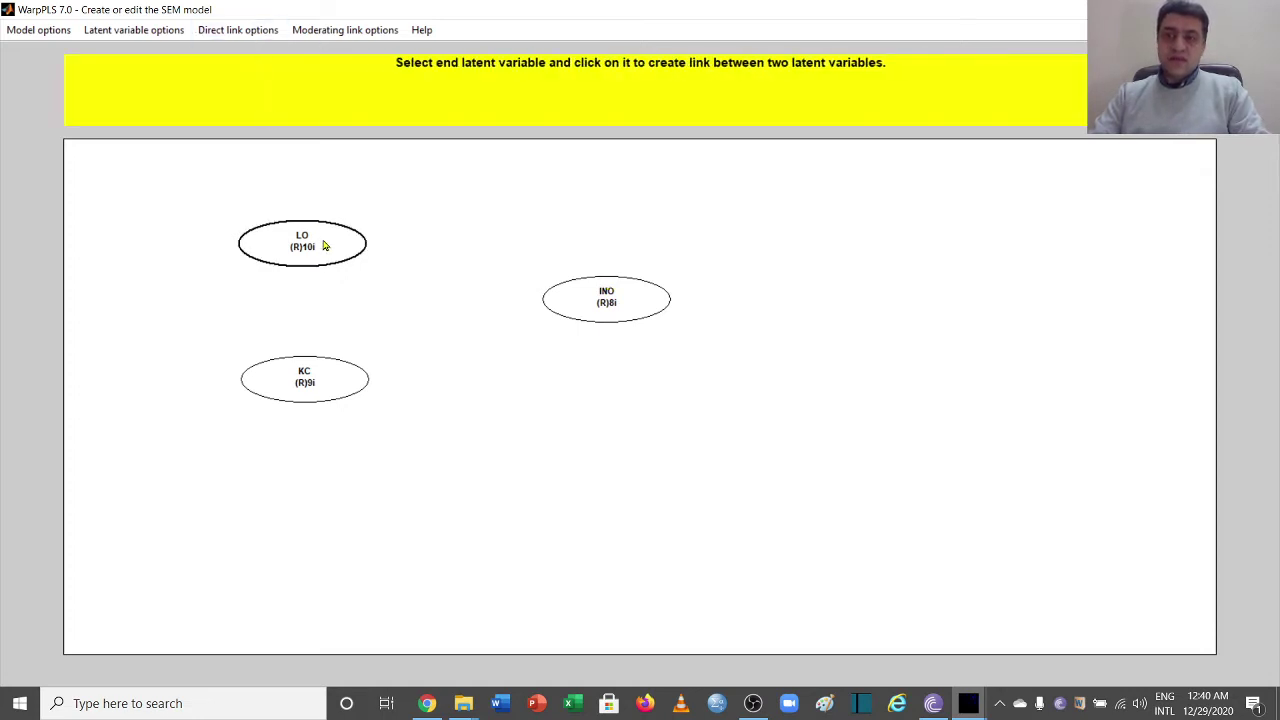
left_click(590, 312)
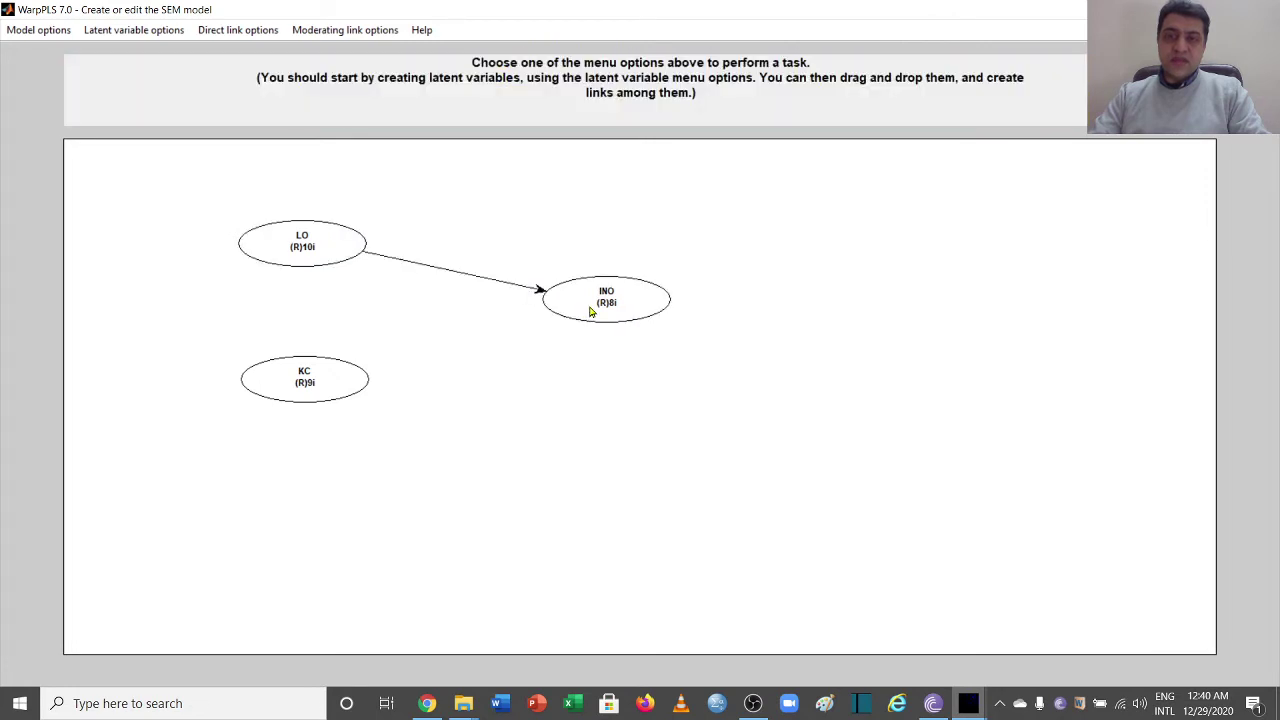
left_click(256, 32)
left_click(258, 54)
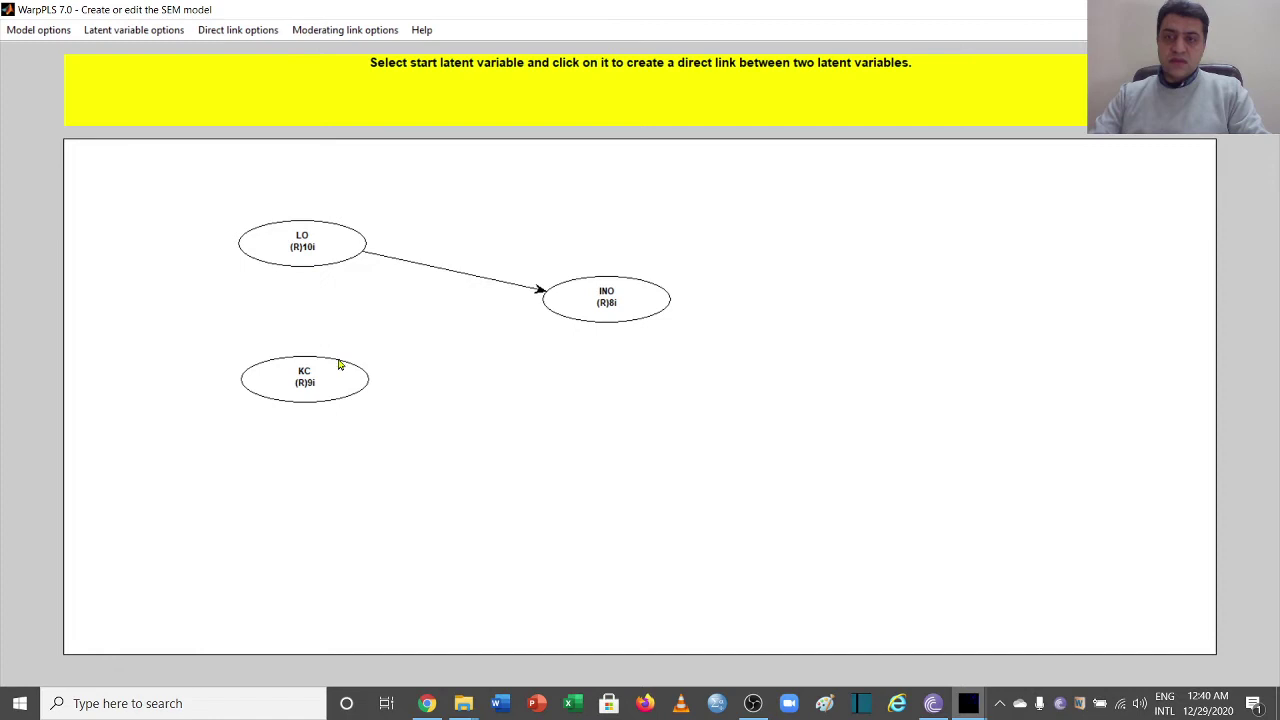
left_click(343, 378)
left_click(585, 311)
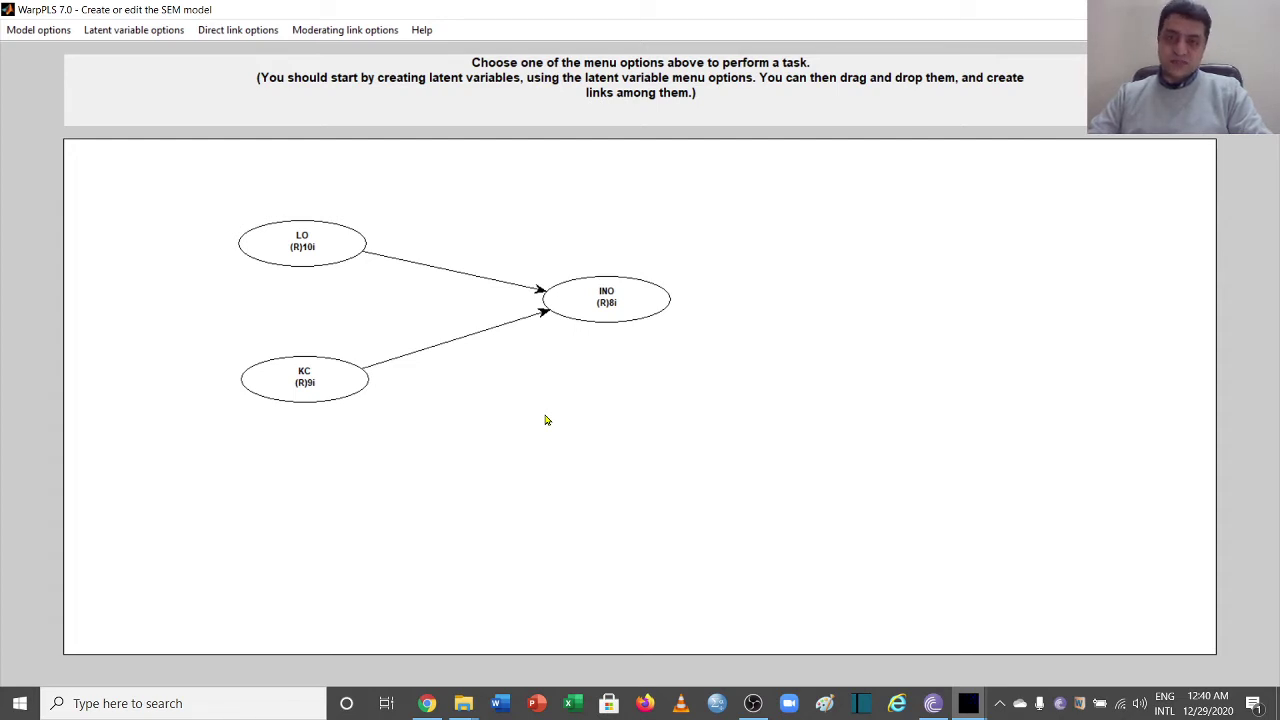
Save and close the model, then run the SEM analysis in Step 5
left_click(28, 36)
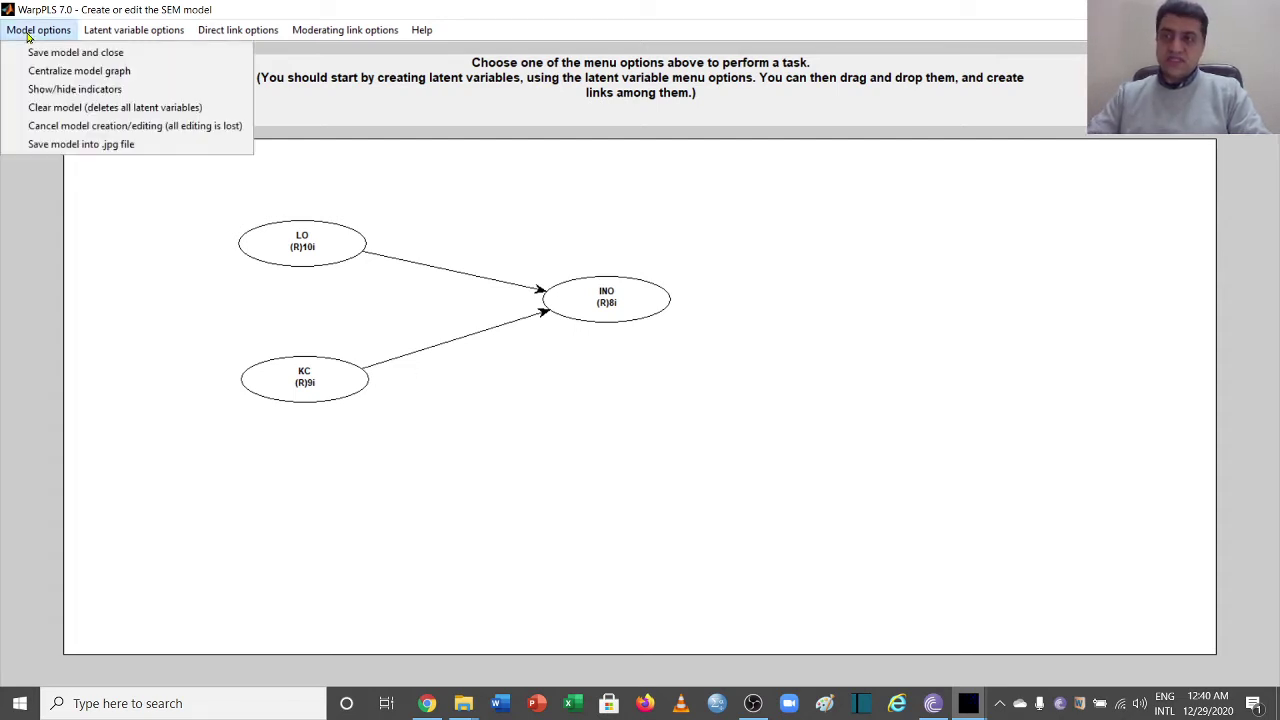
left_click(52, 53)
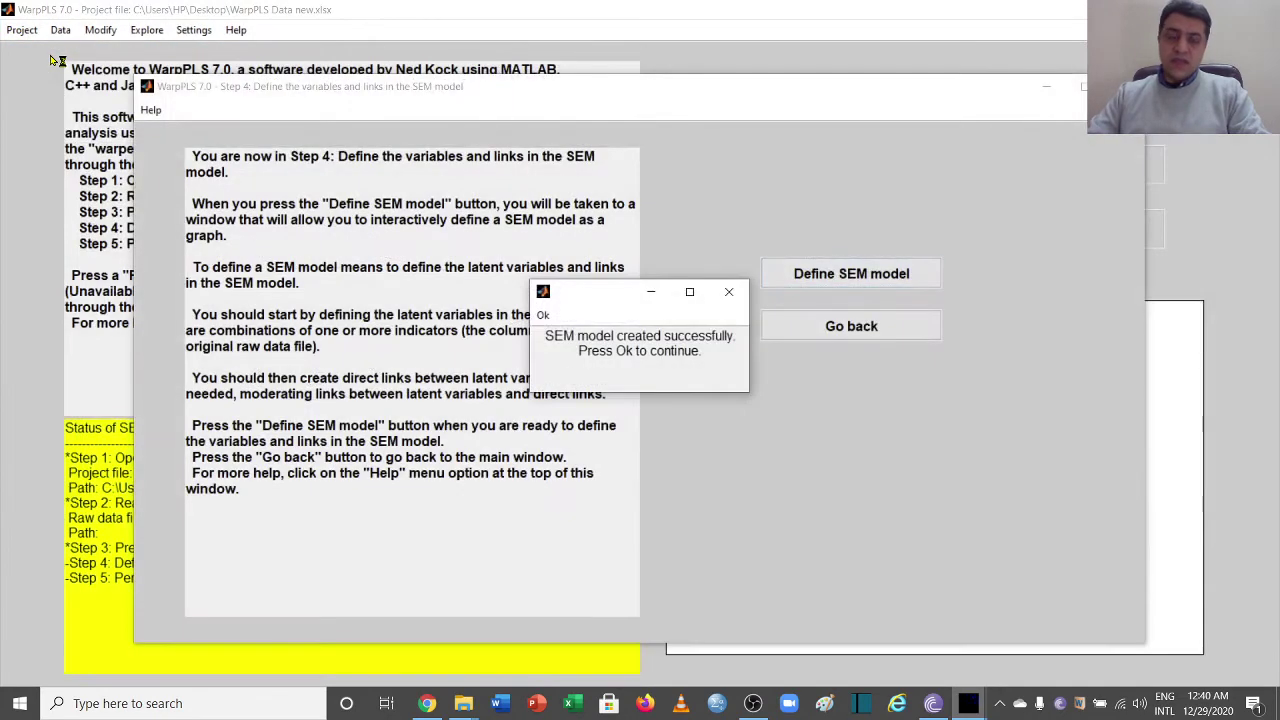
left_click(542, 315)
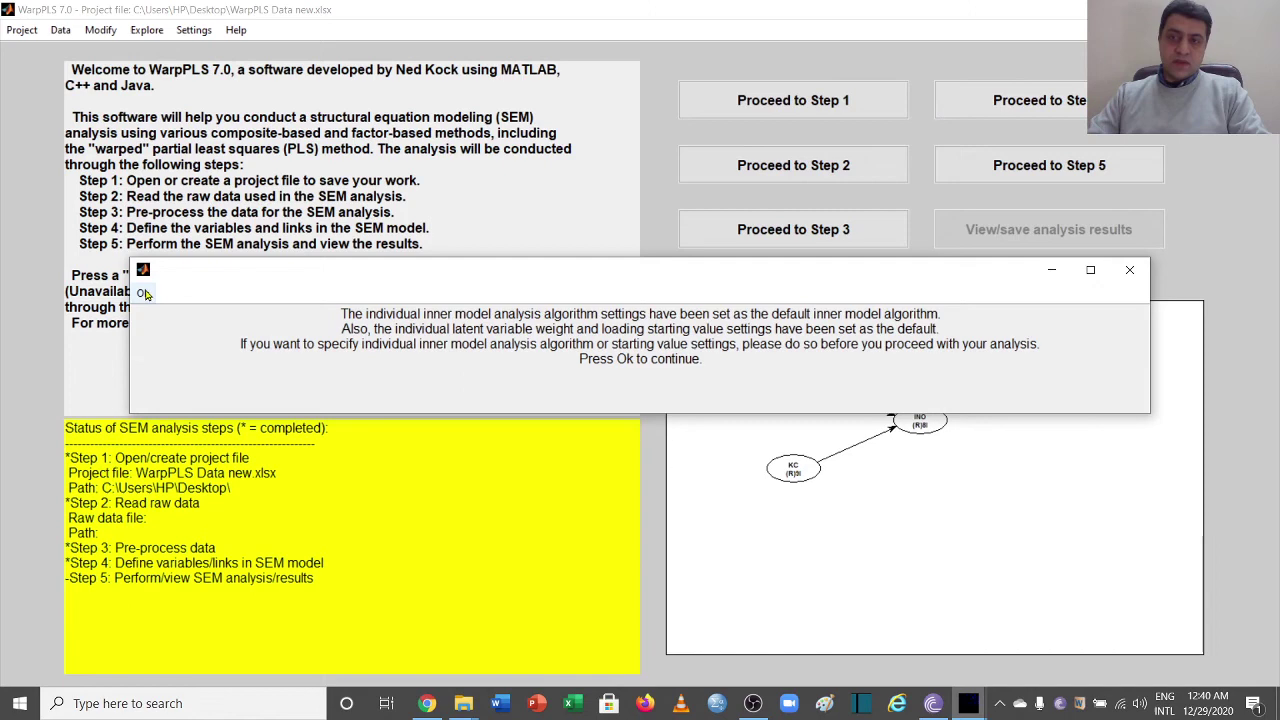
left_click(144, 293)
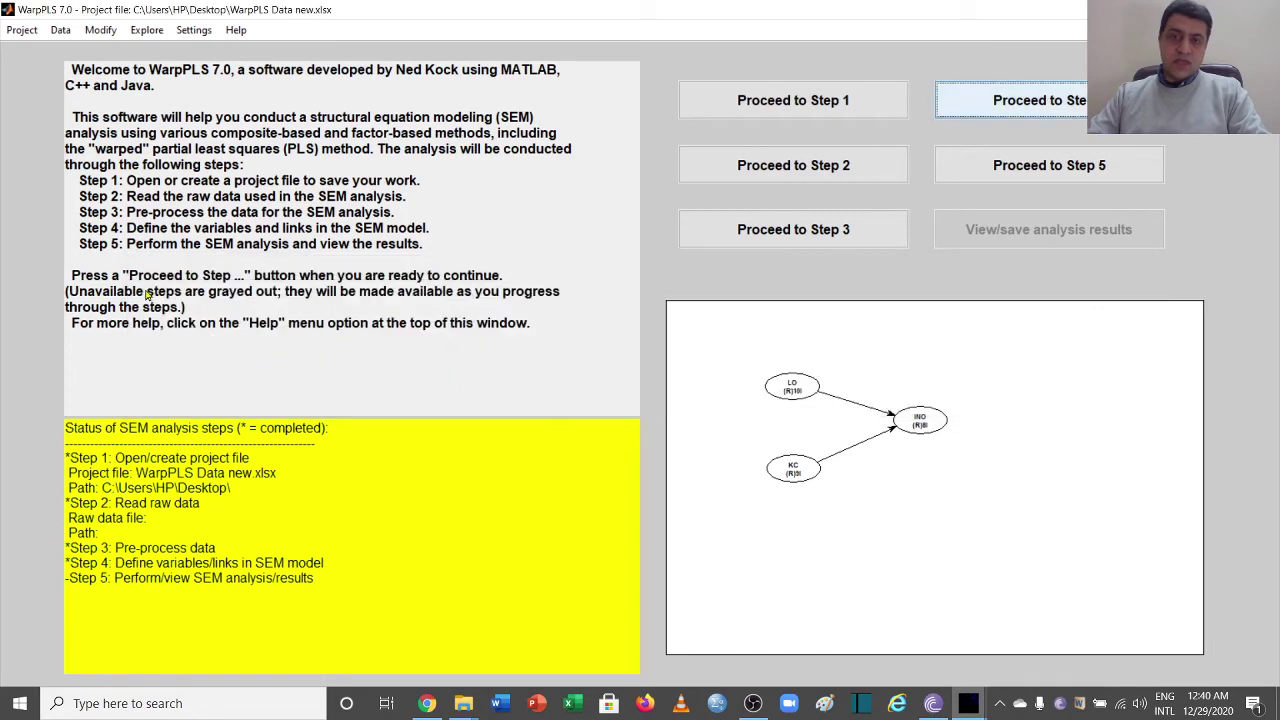
left_click(1050, 162)
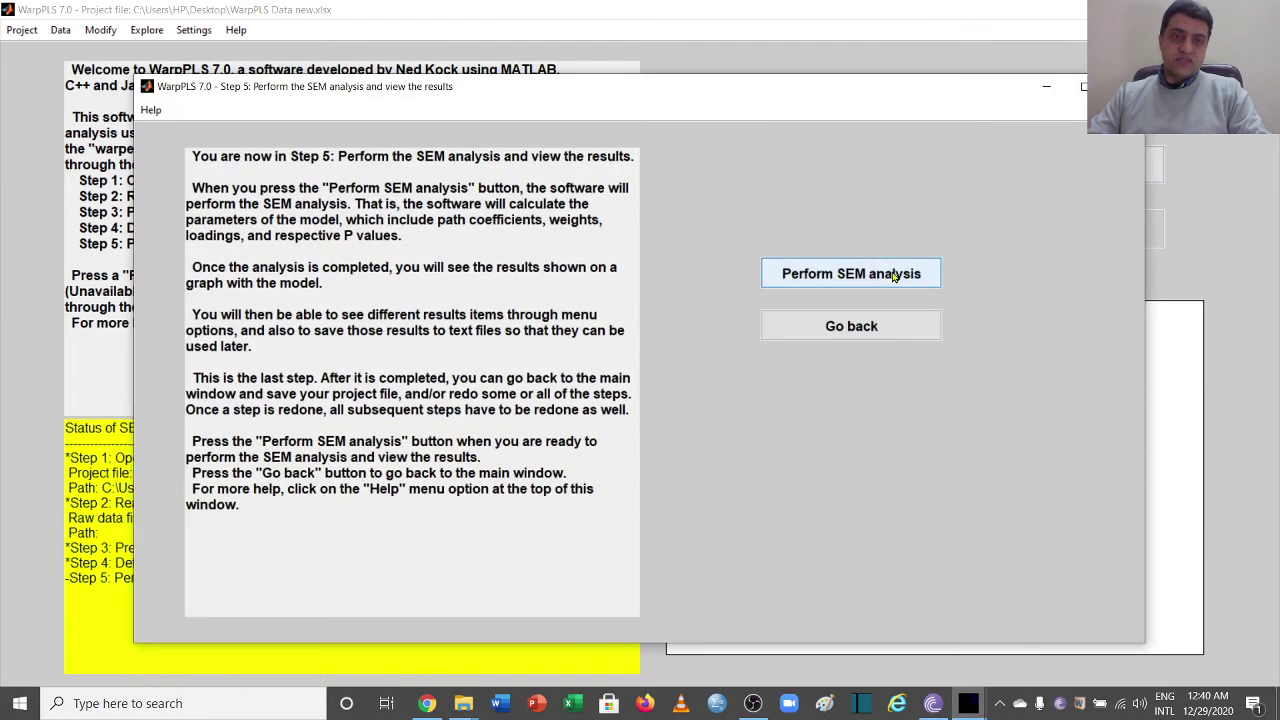
left_click(893, 275)
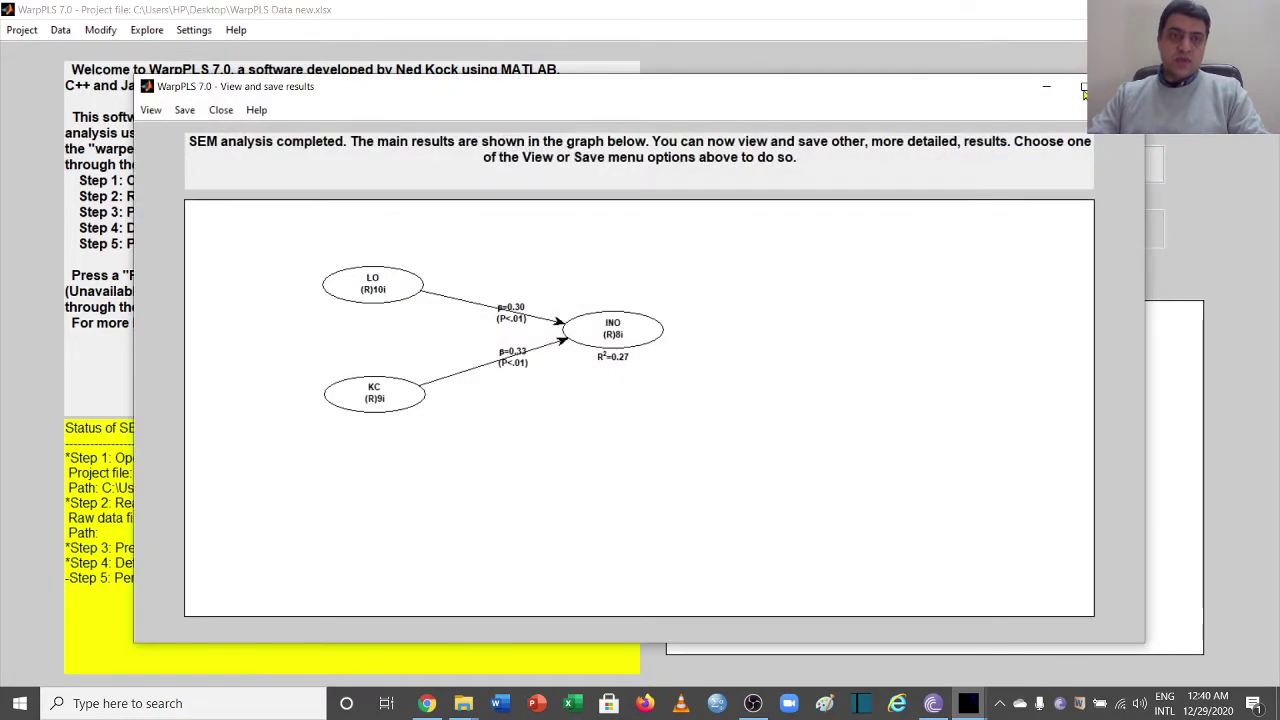
Maximize the results window showing LO→INO 0.30, KC→INO 0.33 and INO R² 0.27
left_click(1083, 88)
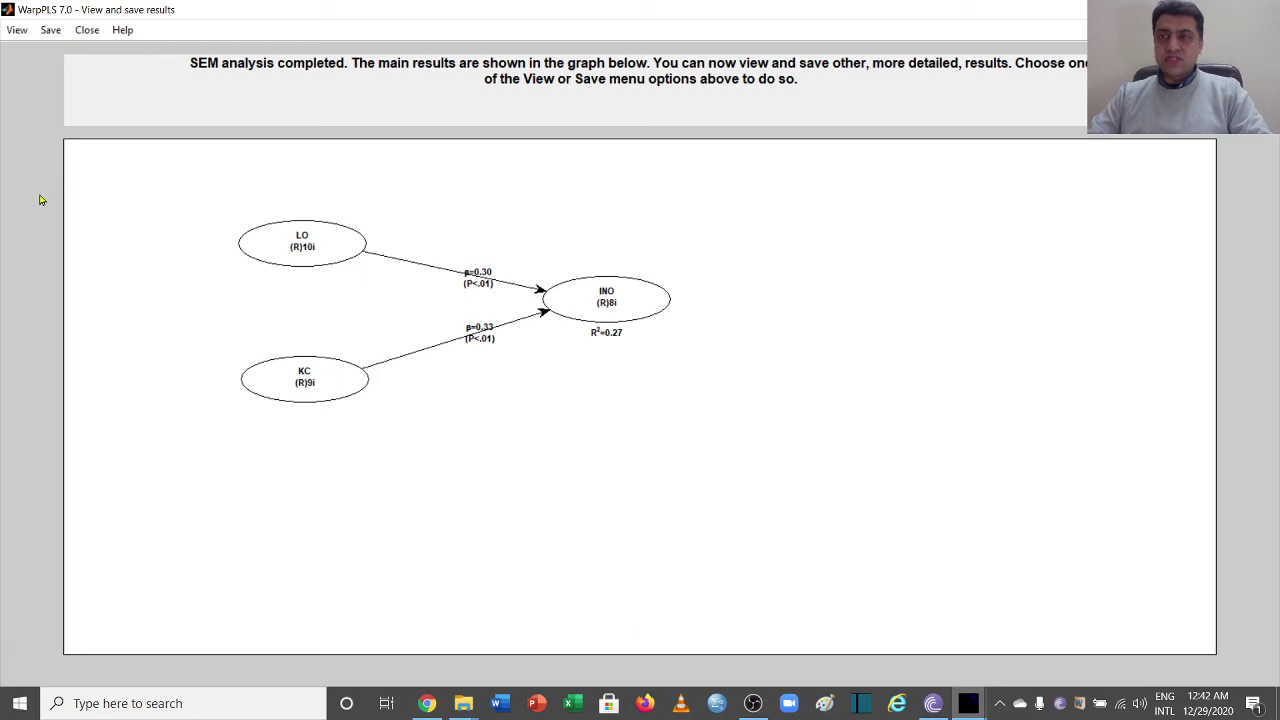
left_click(17, 30)
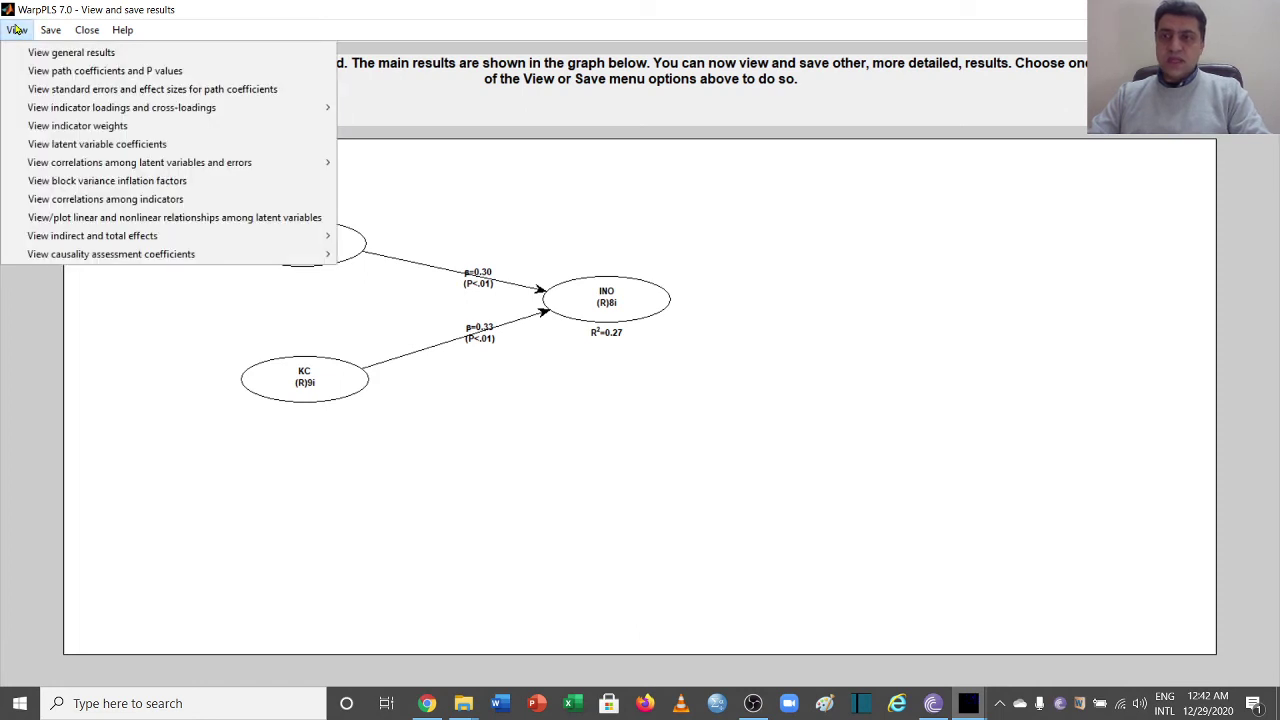
left_click(74, 72)
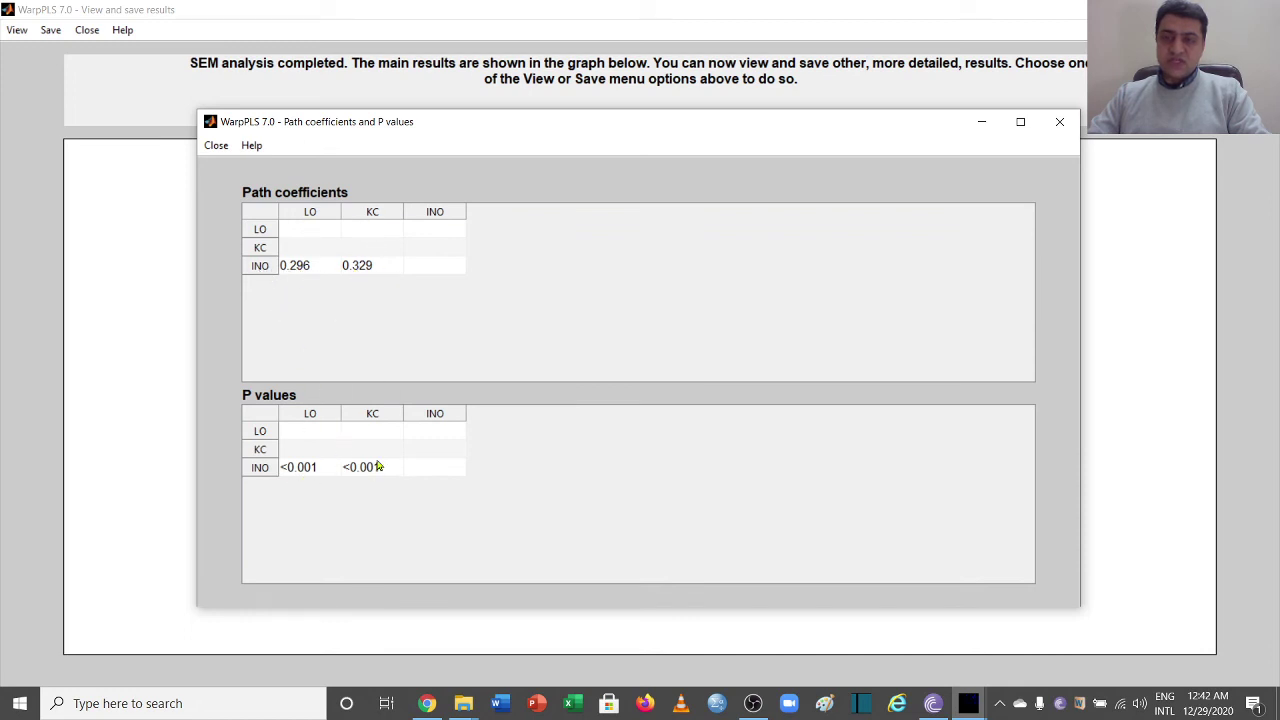
left_click(1059, 121)
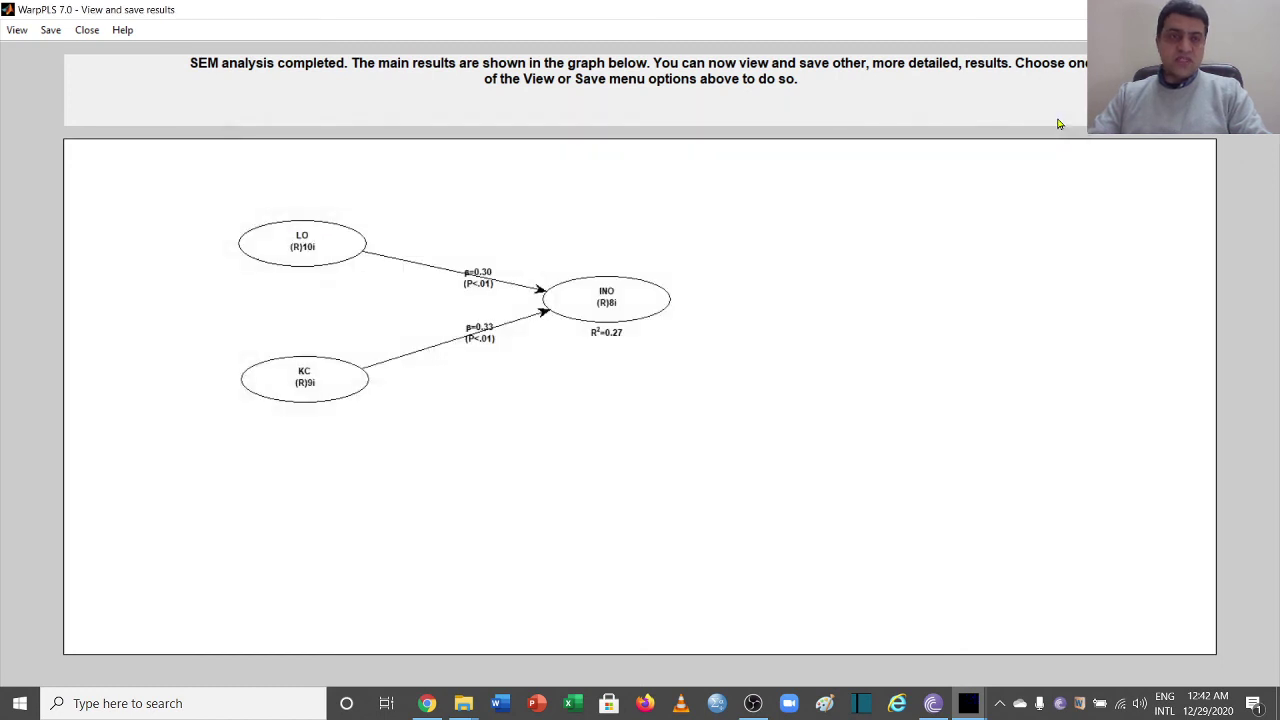
left_click(19, 30)
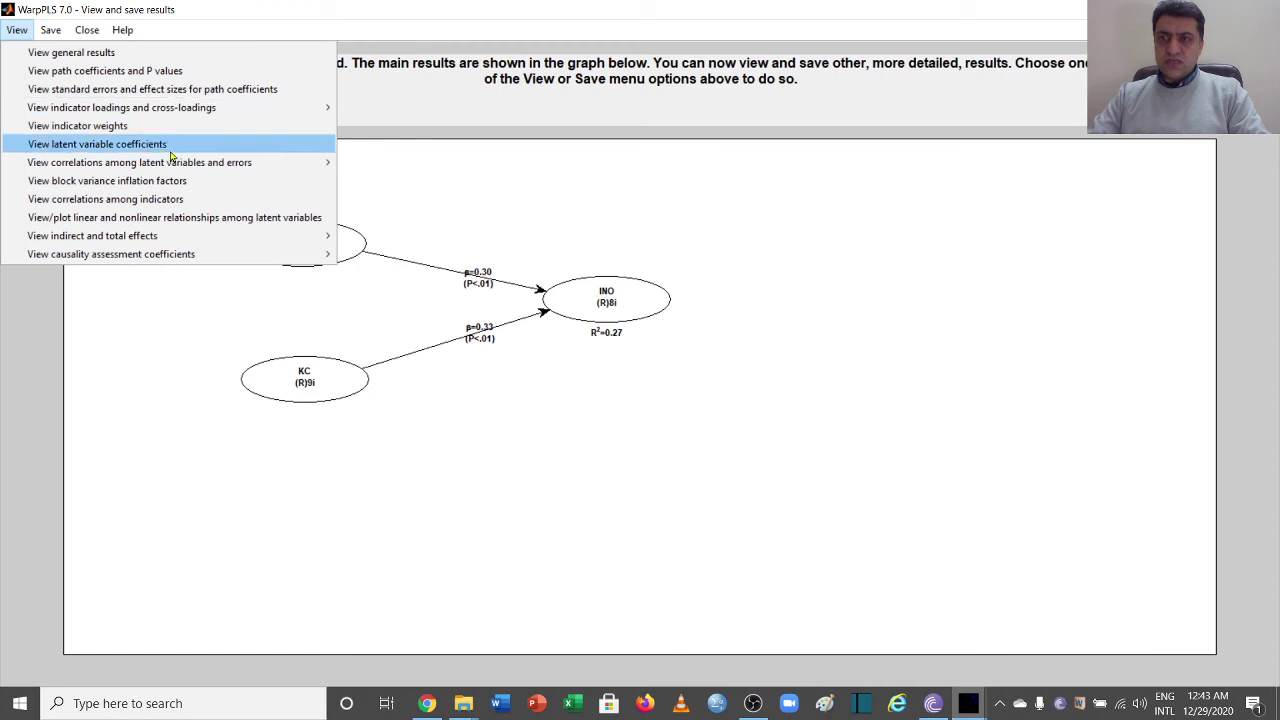
mouse_move(139, 162)
left_click(376, 165)
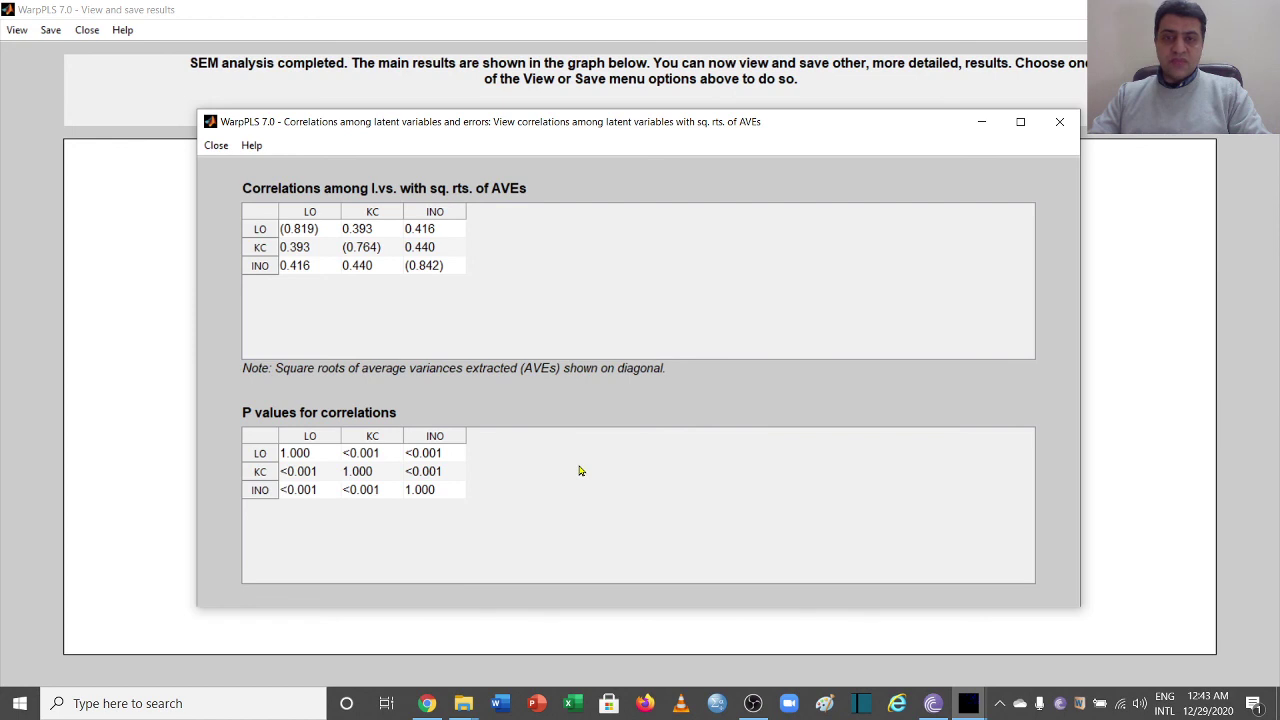
key("alt+F4")
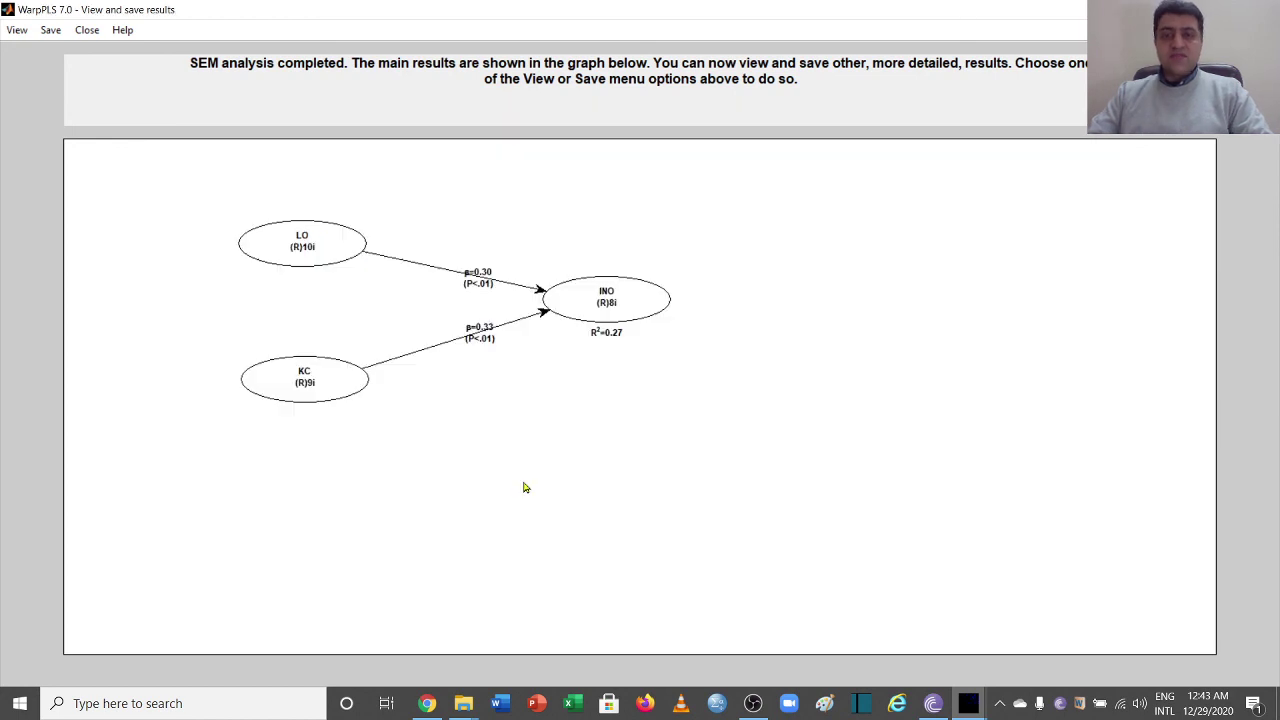